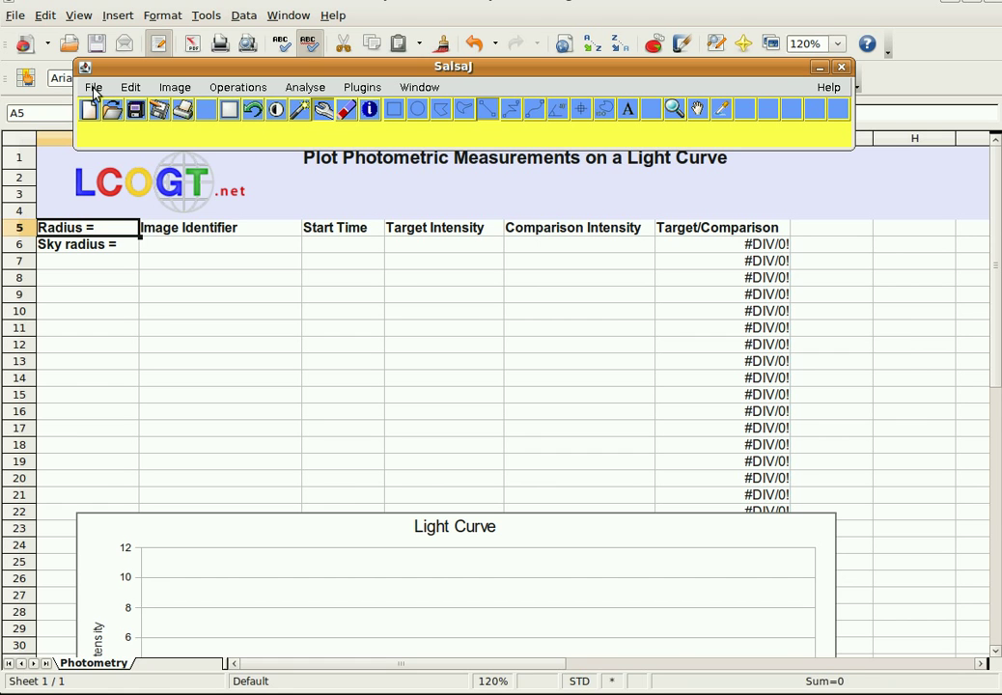
- Open the image l_e_20081004_494_101_1_1.fits from the Wasp2 Sample folder in SalsaJ
{"action": "left_click", "coordinate": [94, 87]}
{"action": "left_click", "coordinate": [101, 116]}
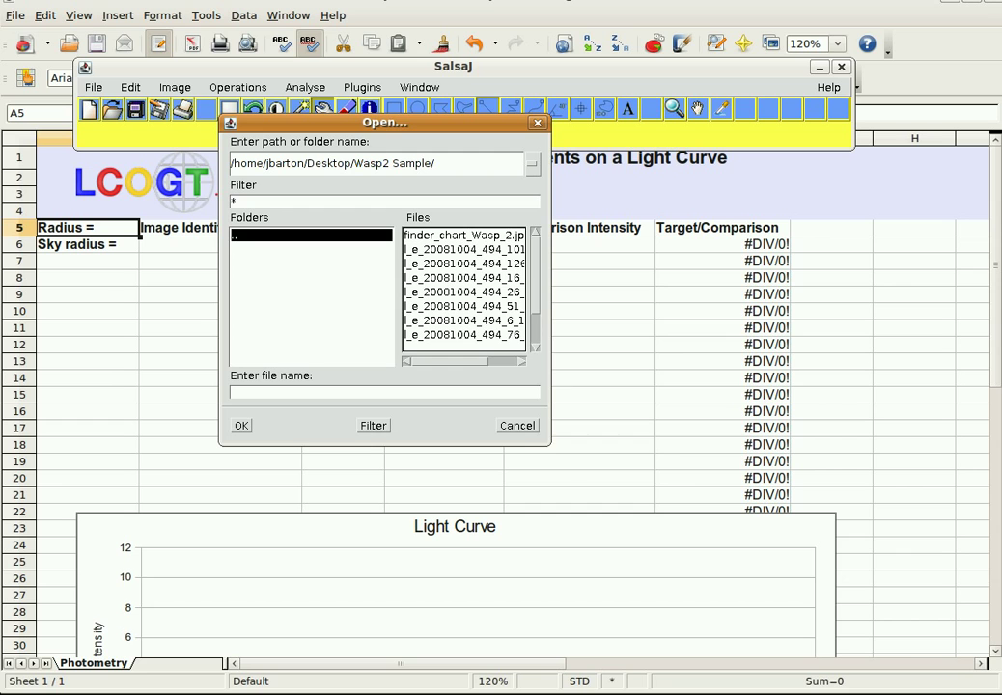
{"action": "left_click_drag", "start_coordinate": [546, 445], "coordinate": [840, 486]}
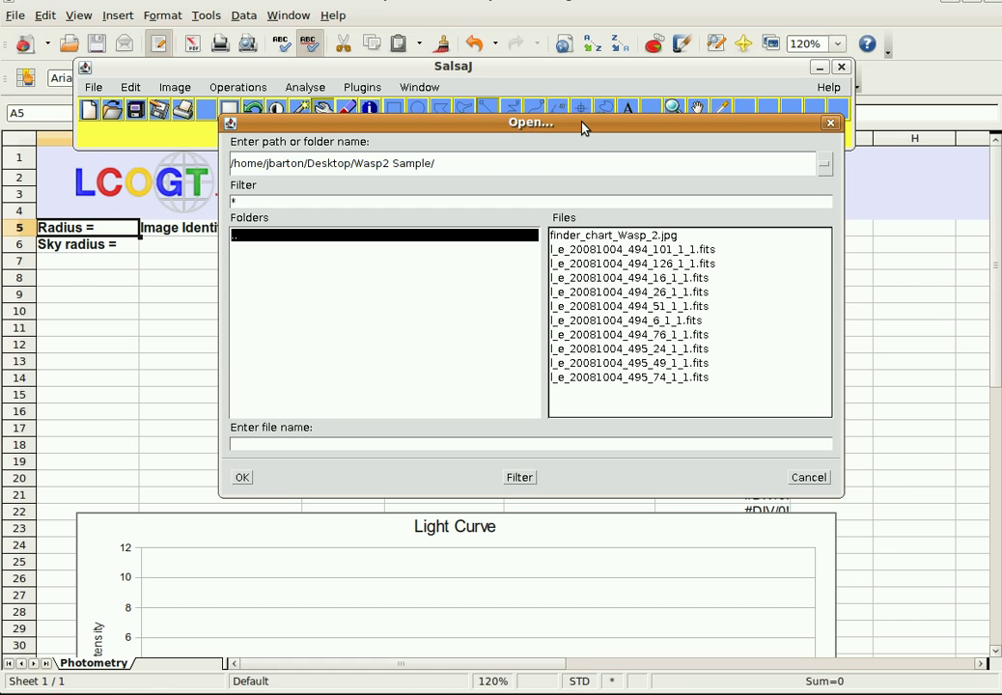
{"action": "left_click_drag", "start_coordinate": [573, 126], "coordinate": [686, 60]}
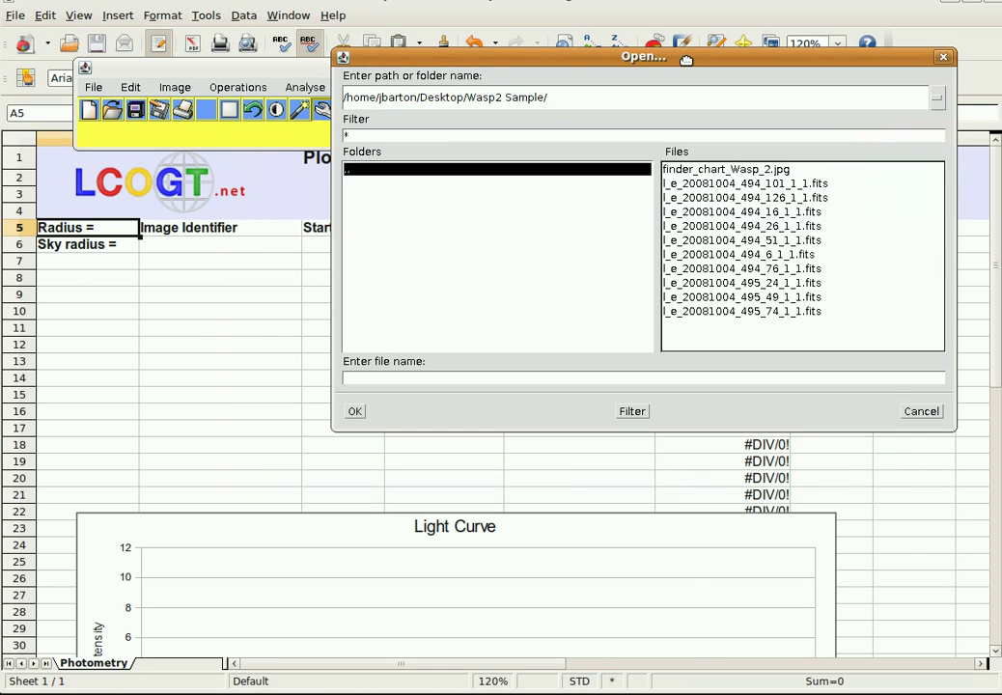
{"action": "left_click", "coordinate": [756, 185]}
{"action": "left_click", "coordinate": [354, 412]}
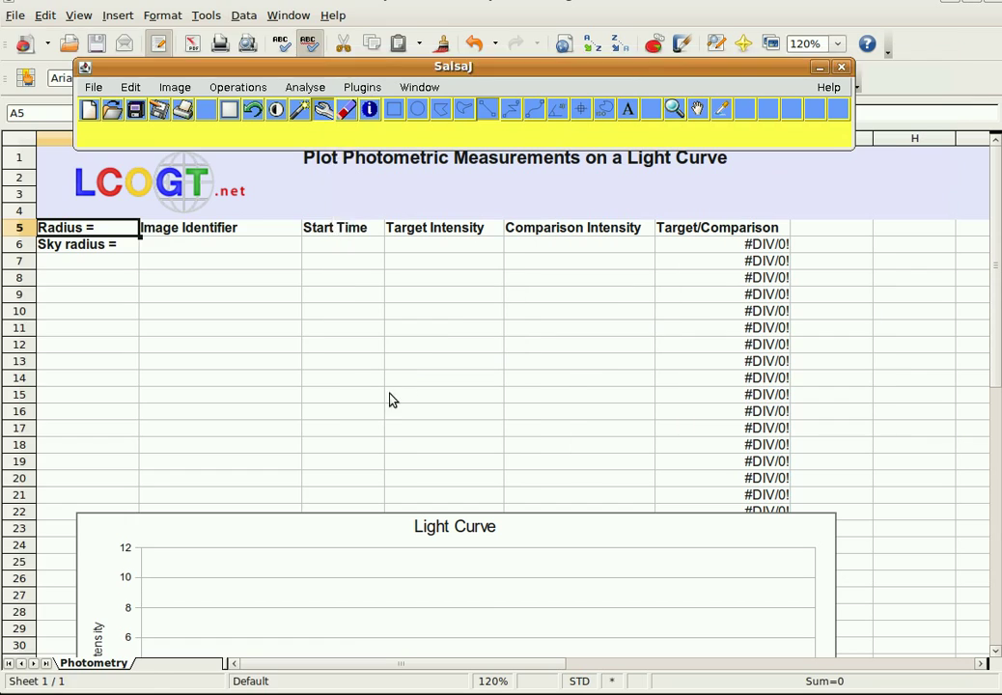
{"action": "left_click", "coordinate": [674, 111]}
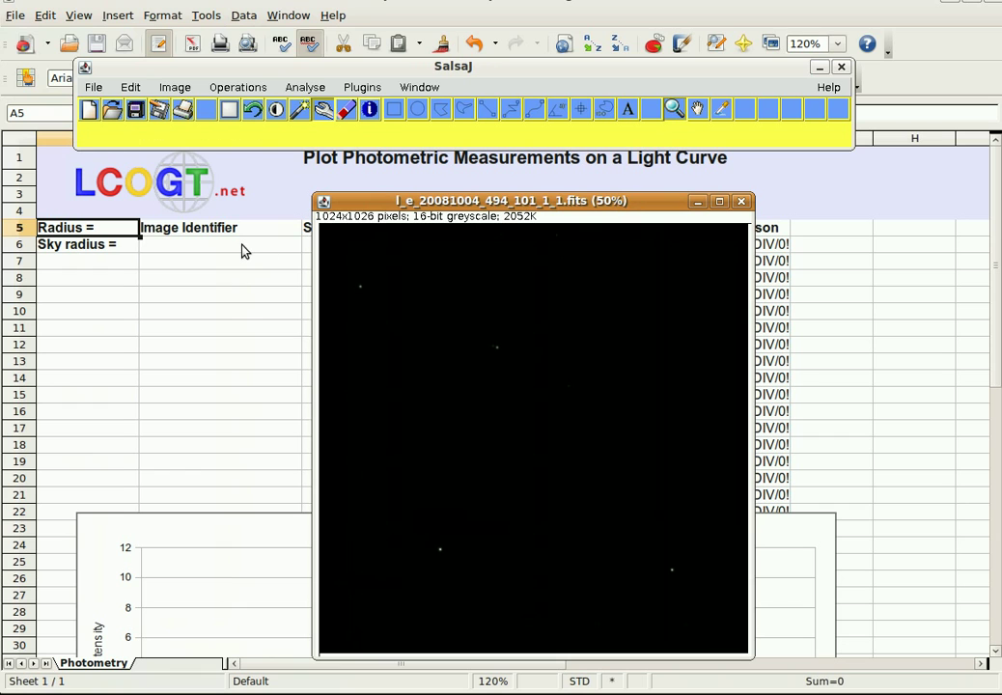
- Enter 101 as the first image identifier in cell B6 of the Photometry spreadsheet
{"action": "left_click", "coordinate": [243, 247]}
{"action": "type", "text": "101"}
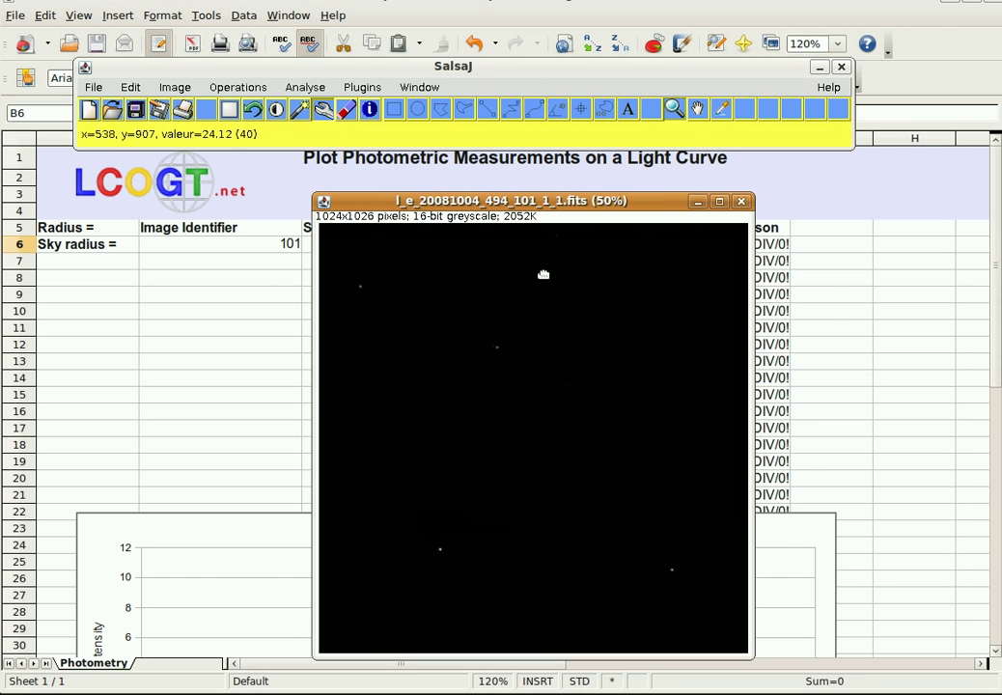
- Apply automatic brightness and contrast to the 101 image in SalsaJ so its stars show up
{"action": "left_click_drag", "start_coordinate": [638, 205], "coordinate": [521, 163]}
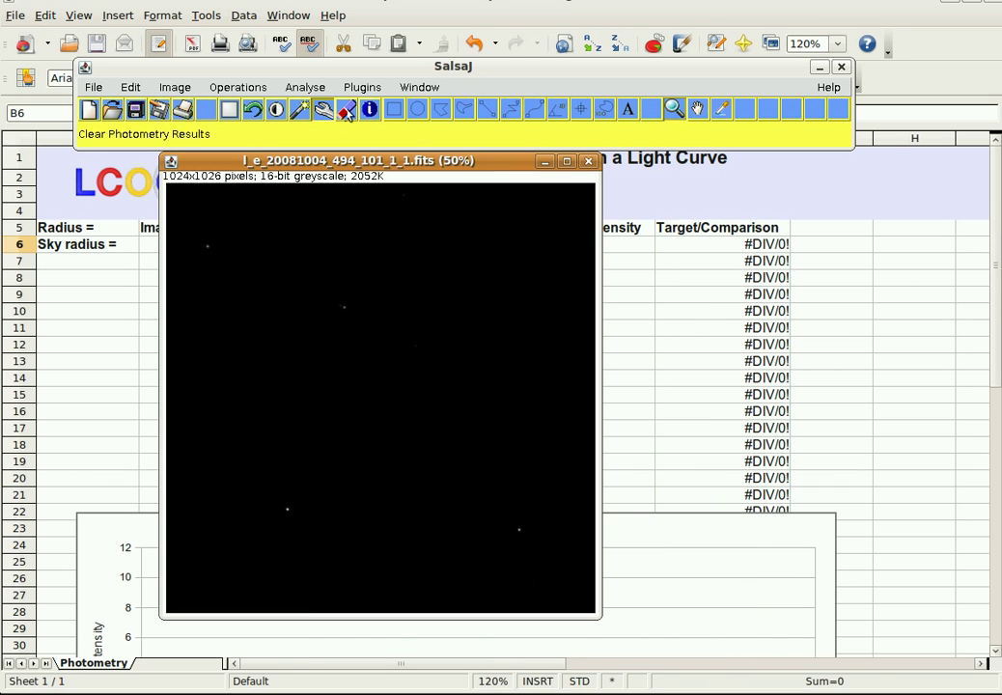
{"action": "left_click", "coordinate": [276, 109]}
{"action": "left_click_drag", "start_coordinate": [912, 99], "coordinate": [723, 91]}
{"action": "left_click", "coordinate": [729, 477]}
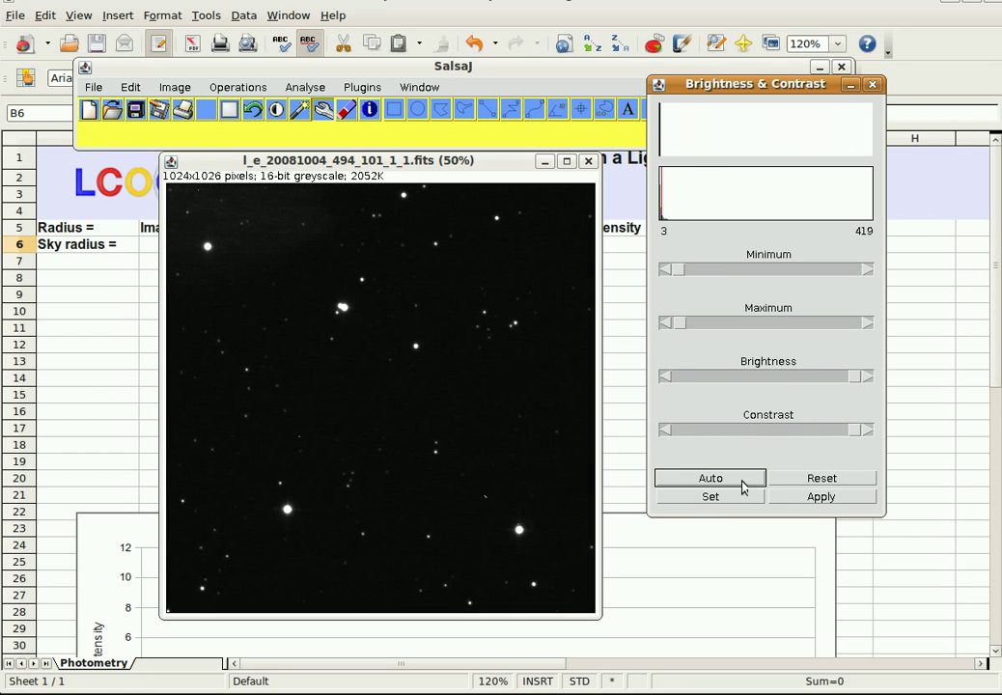
- Open finder_chart_Wasp_2.jpg from the file browser and compare it with the 101 image to locate the transit target
{"action": "left_click_drag", "start_coordinate": [393, 160], "coordinate": [321, 159]}
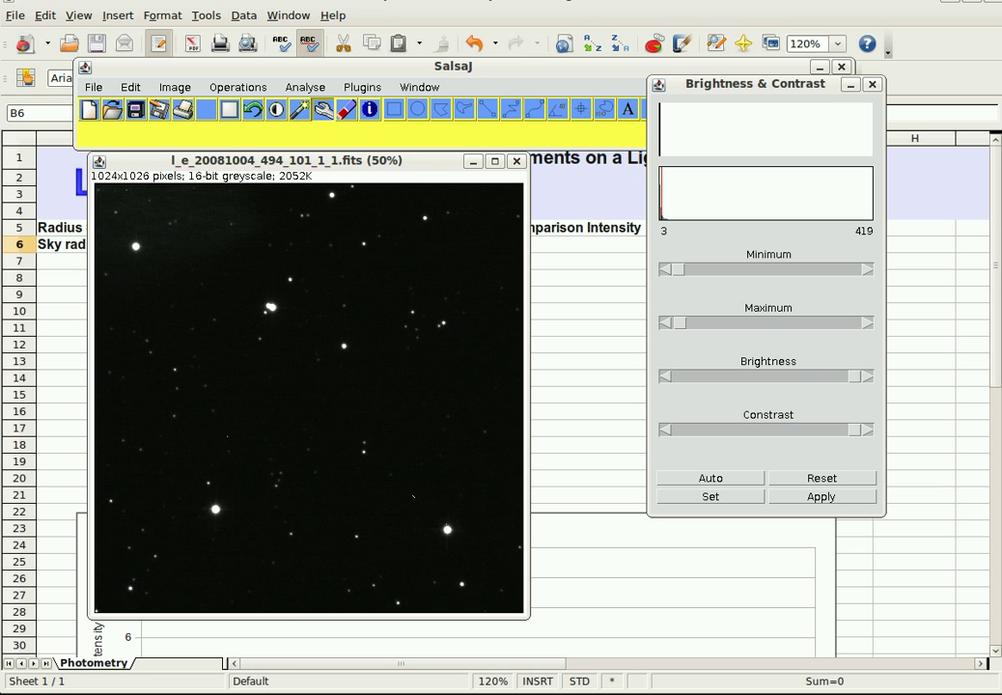
{"action": "key", "text": "alt+Tab"}
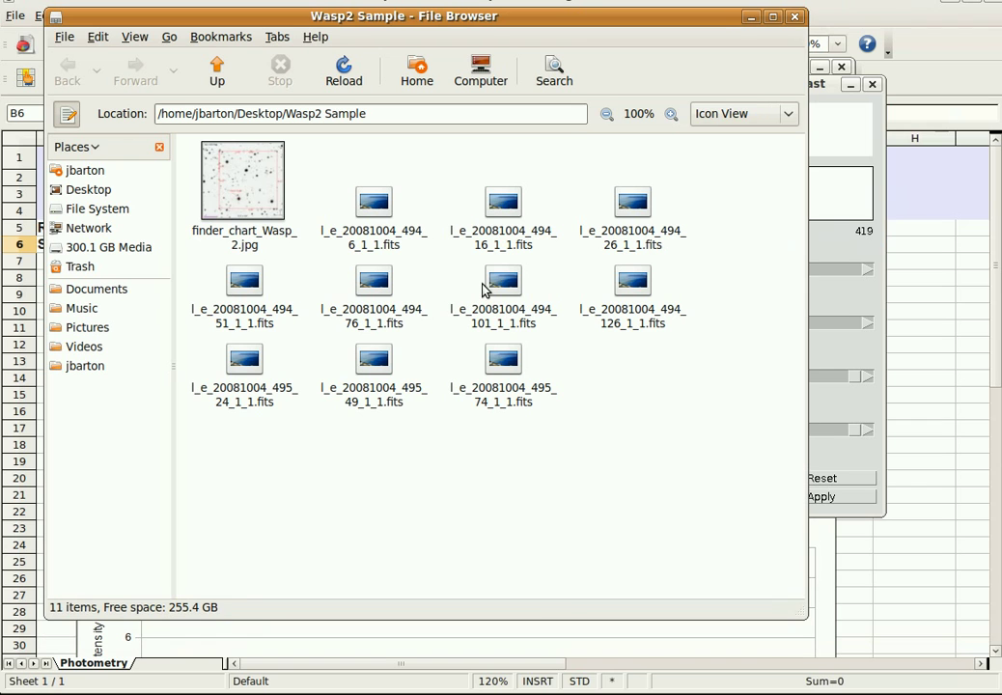
{"action": "double_click", "coordinate": [241, 188]}
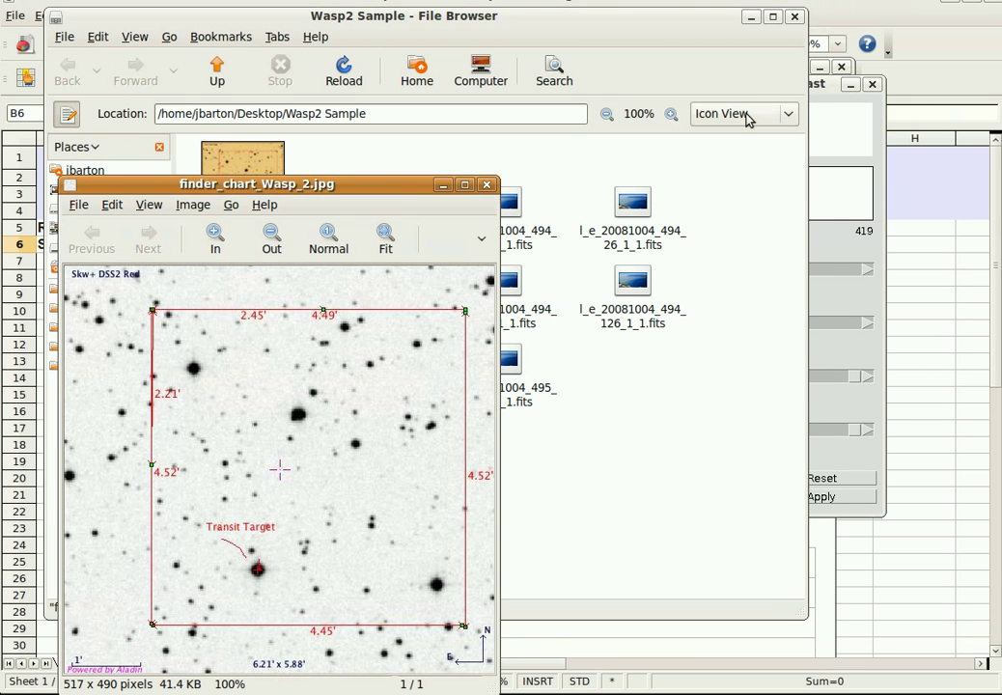
{"action": "left_click", "coordinate": [794, 18]}
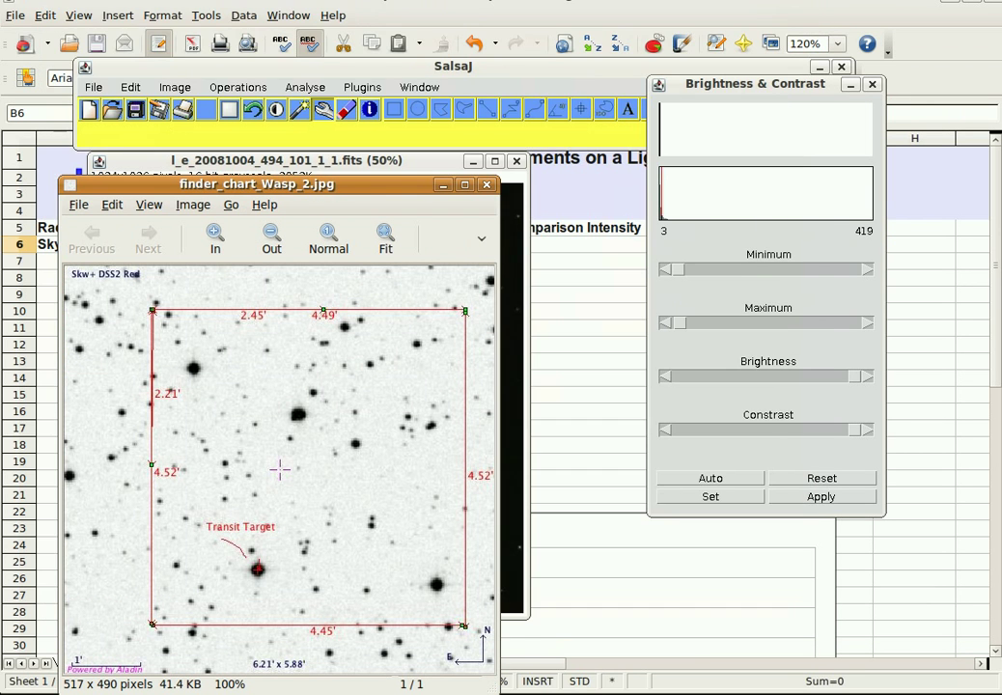
{"action": "left_click_drag", "start_coordinate": [363, 192], "coordinate": [836, 106]}
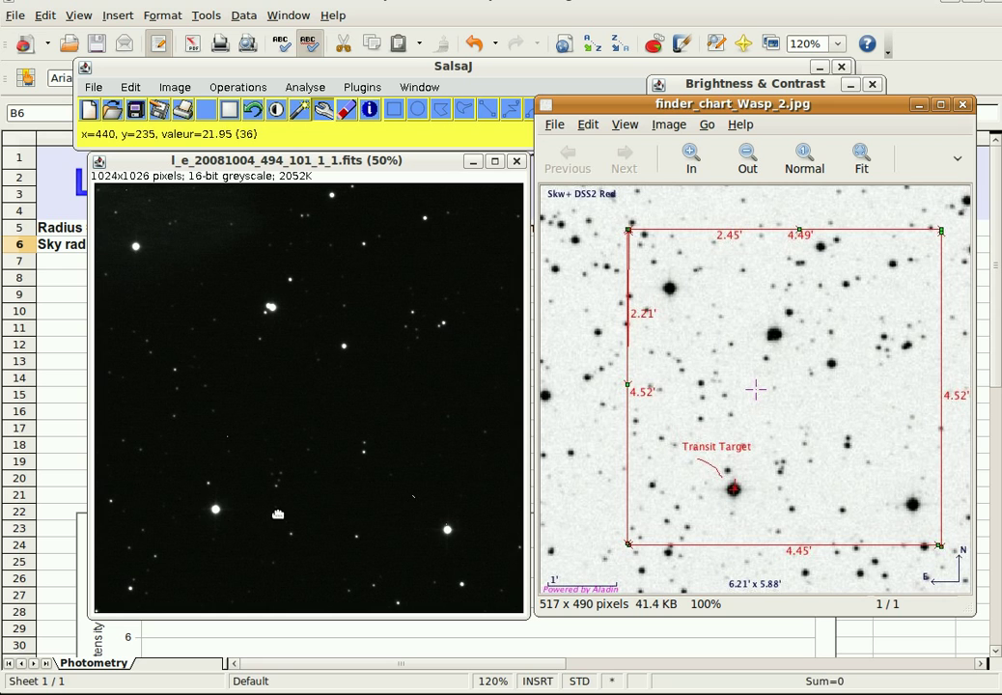
{"action": "left_click", "coordinate": [963, 107]}
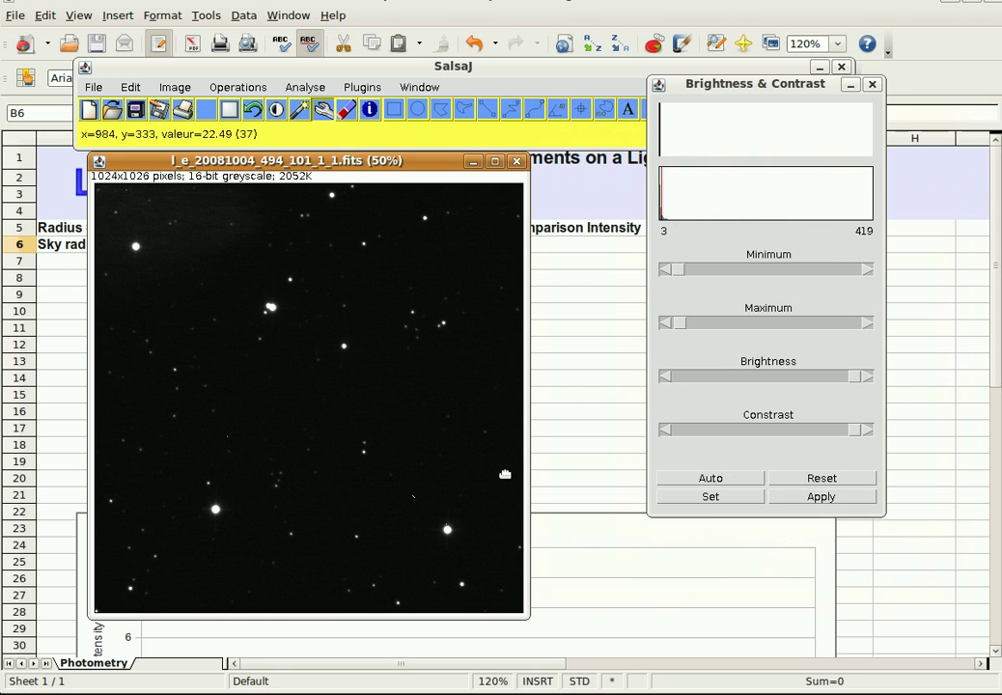
{"action": "left_click", "coordinate": [872, 86]}
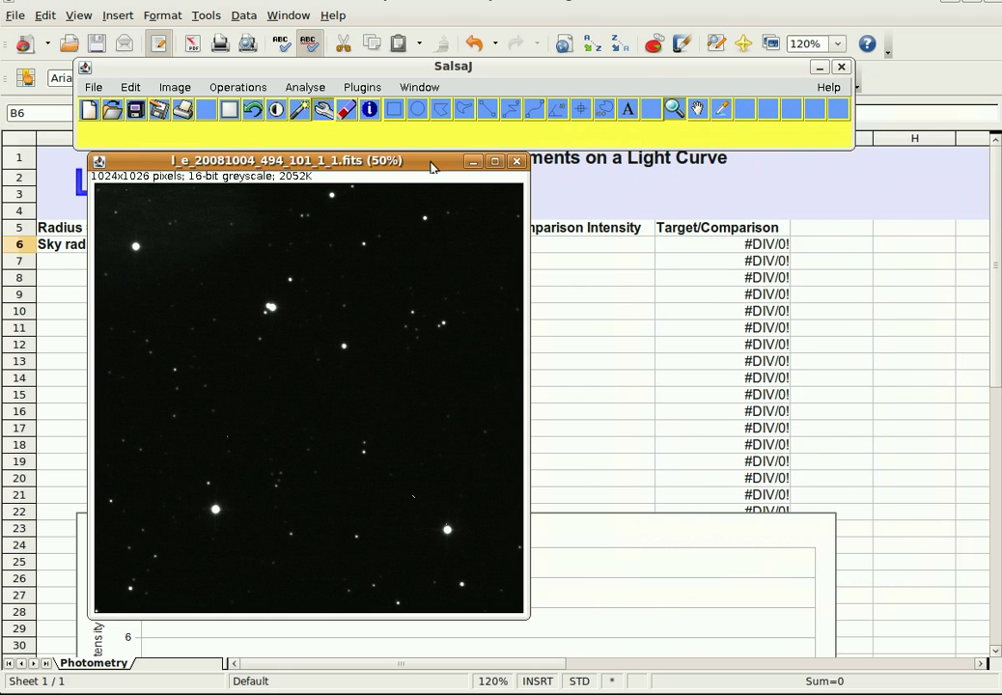
- Configure the photometry settings with a forced star radius of 7 and a forced sky radius of 15
{"action": "left_click_drag", "start_coordinate": [407, 161], "coordinate": [861, 167]}
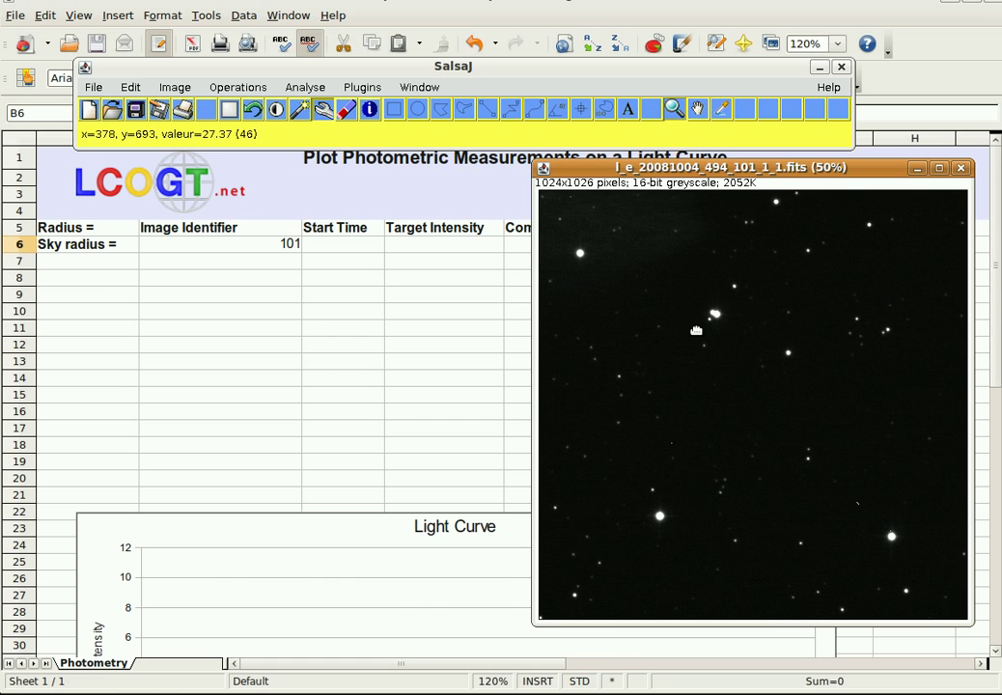
{"action": "left_click", "coordinate": [306, 88]}
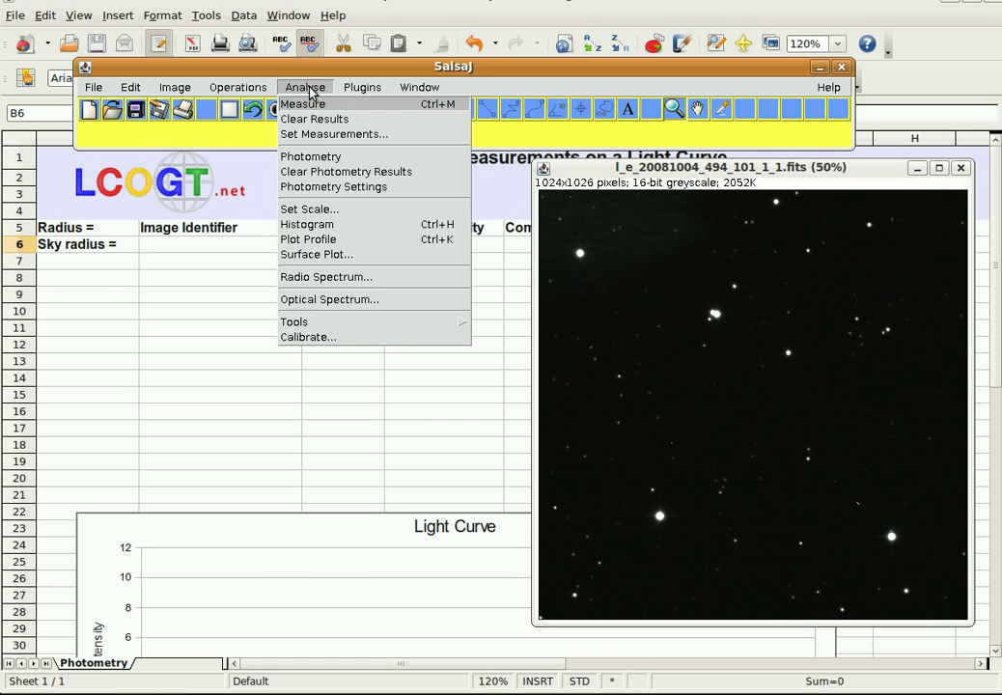
{"action": "left_click", "coordinate": [331, 187]}
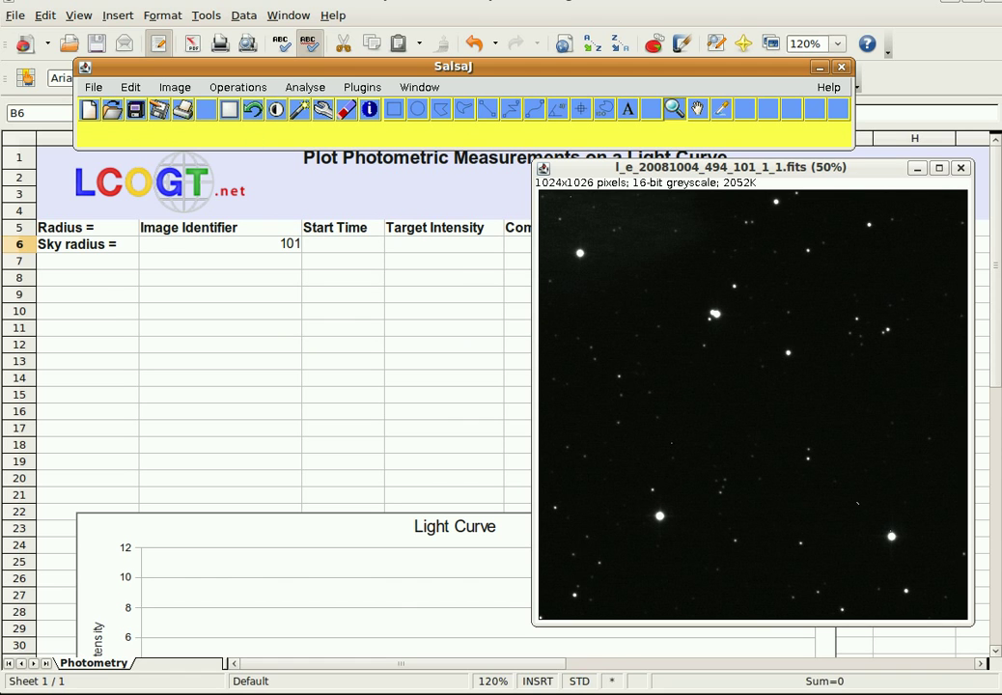
{"action": "left_click", "coordinate": [303, 88]}
{"action": "left_click", "coordinate": [324, 187]}
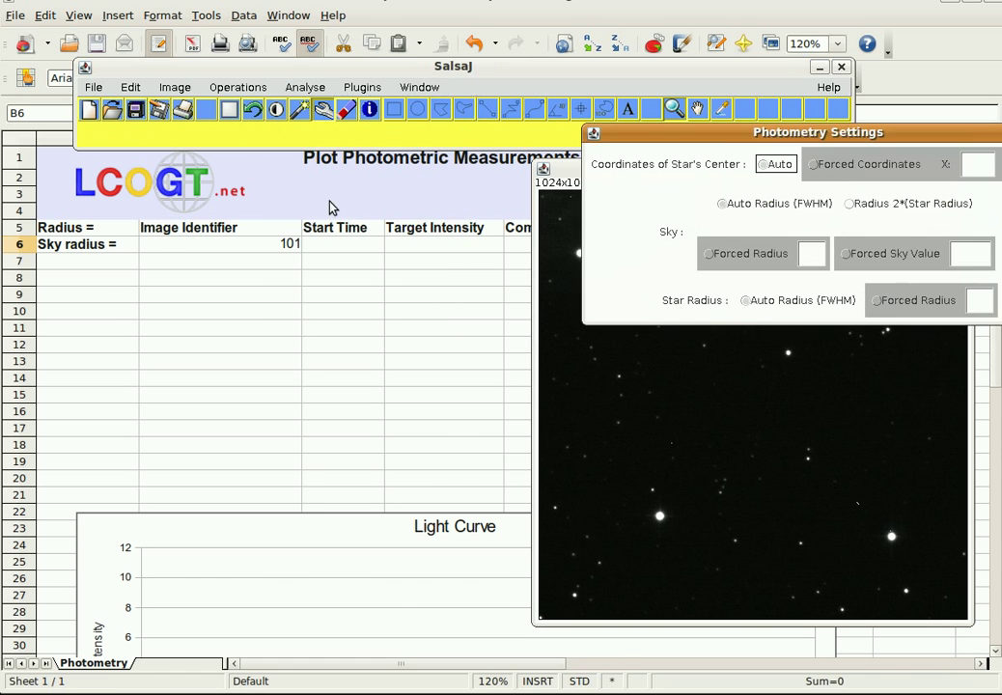
{"action": "left_click_drag", "start_coordinate": [618, 132], "coordinate": [201, 147]}
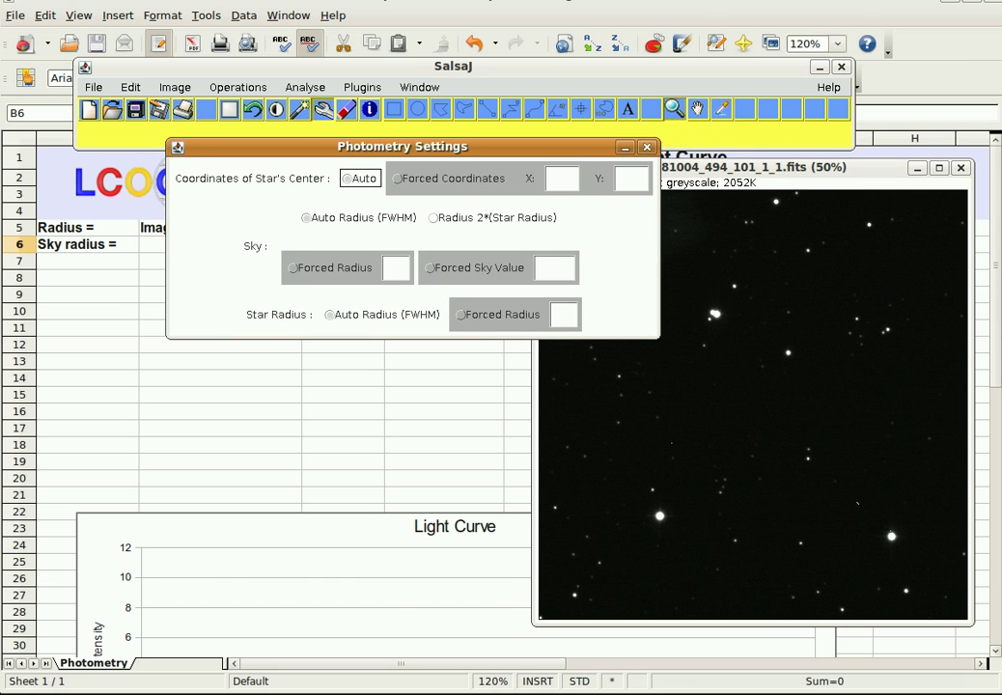
{"action": "left_click", "coordinate": [462, 317]}
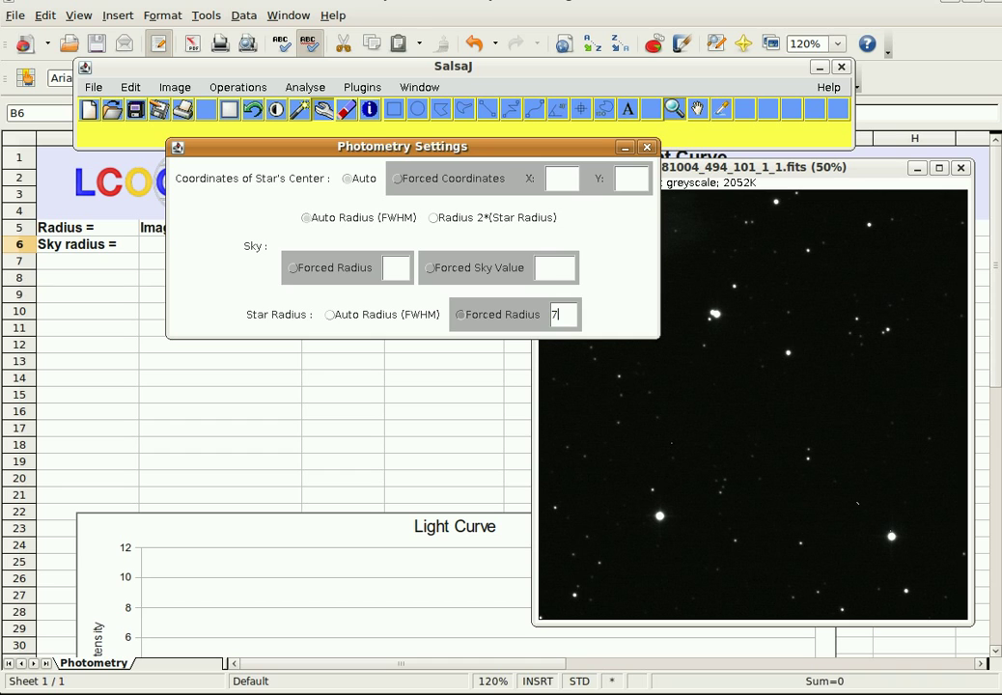
{"action": "left_click", "coordinate": [292, 271]}
{"action": "left_click", "coordinate": [400, 271]}
{"action": "type", "text": "15"}
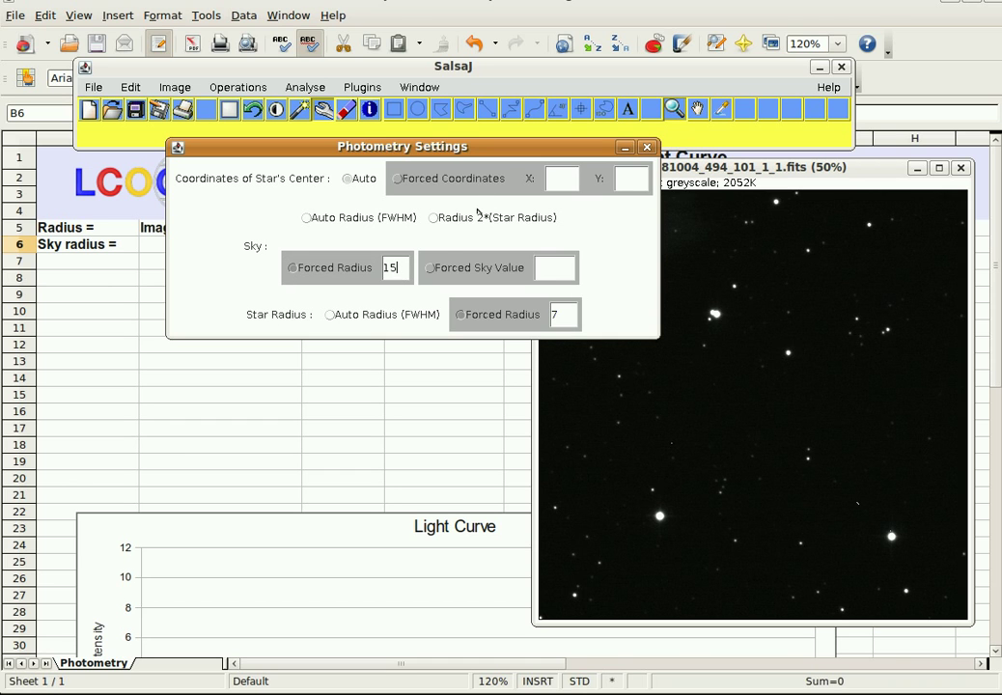
{"action": "left_click", "coordinate": [646, 147]}
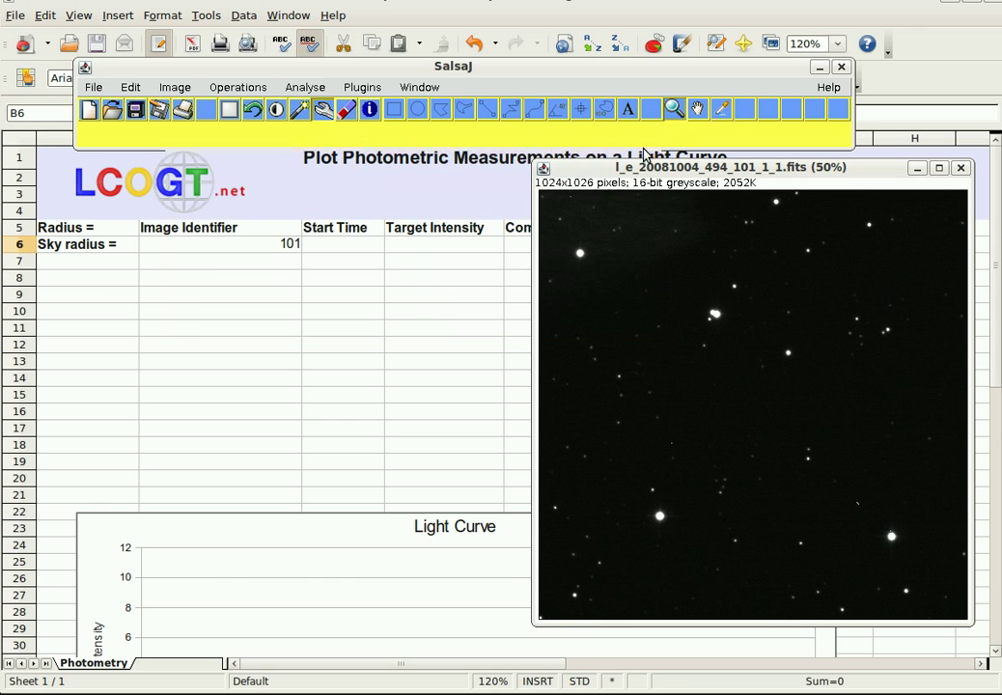
- Record the aperture sizes in the spreadsheet, adding 7 to the Radius label in A5 and 15 to the Sky radius label in A6
{"action": "left_click", "coordinate": [126, 250]}
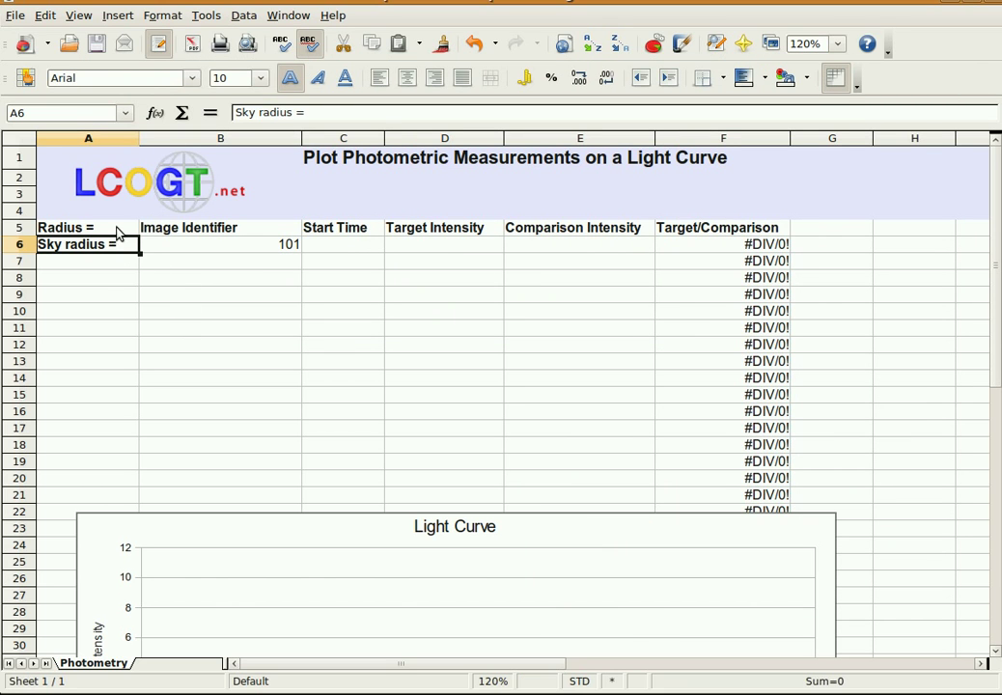
{"action": "left_click", "coordinate": [114, 228]}
{"action": "left_click", "coordinate": [303, 113]}
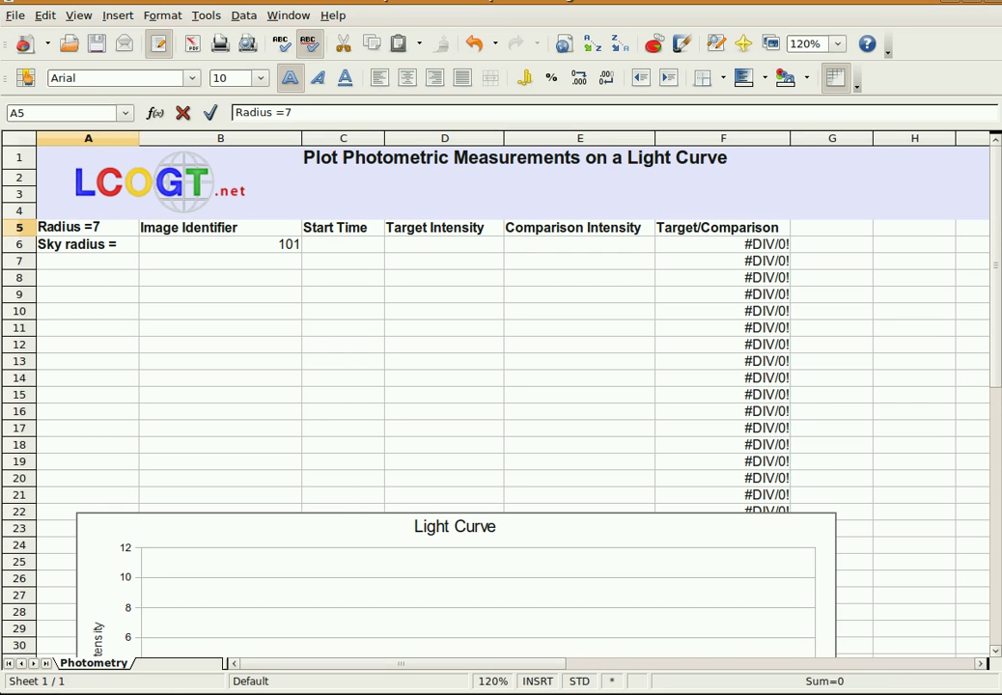
{"action": "left_click", "coordinate": [115, 246]}
{"action": "left_click", "coordinate": [317, 113]}
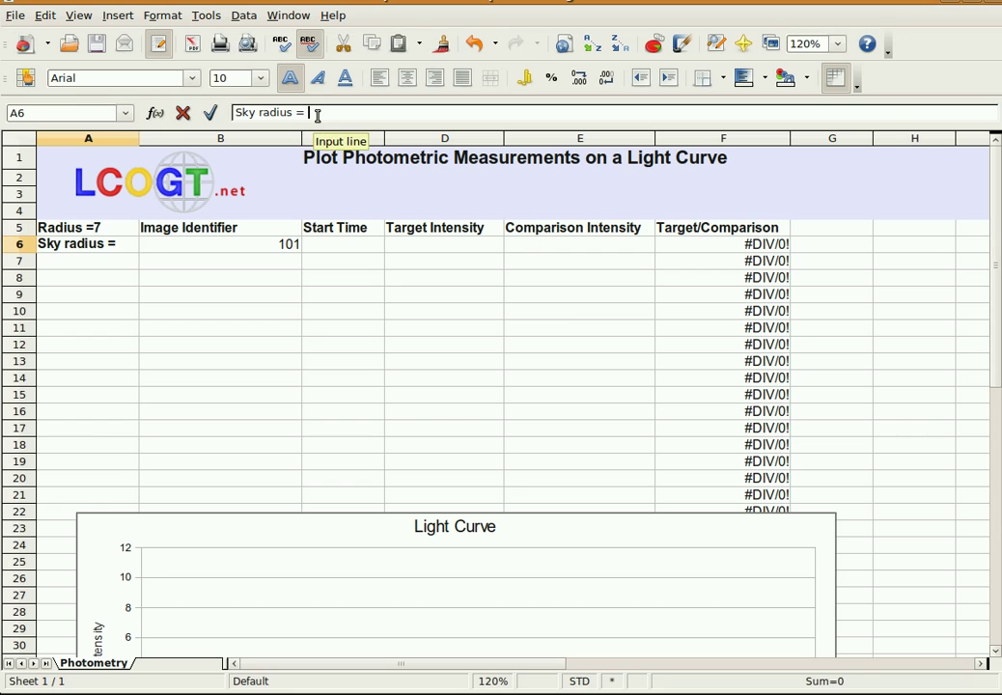
{"action": "type", "text": "15"}
{"action": "key", "text": "Return"}
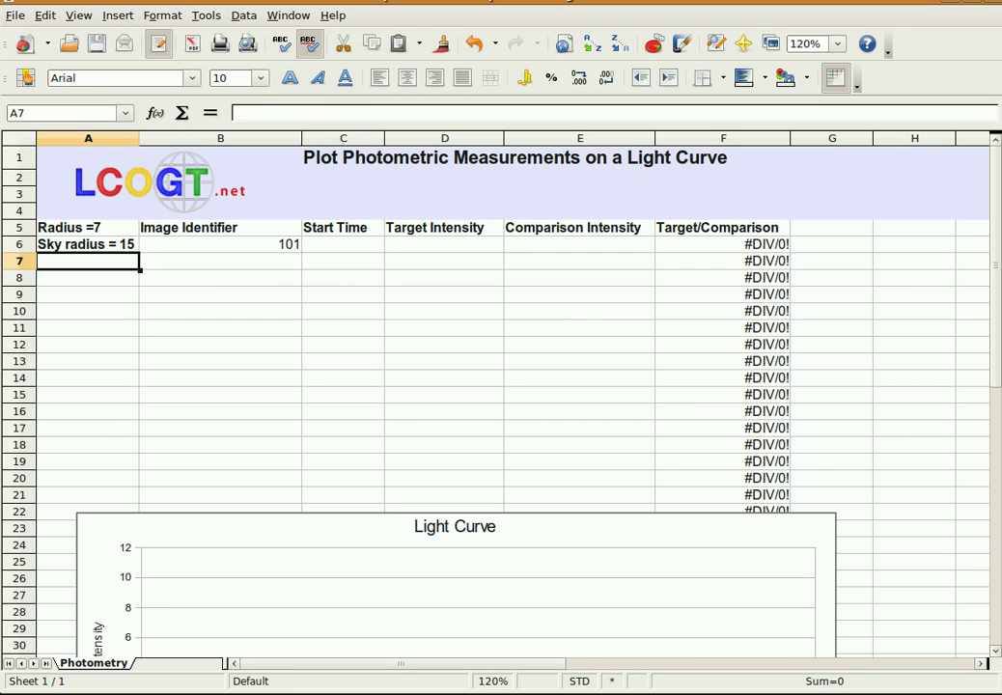
- Return to SalsaJ and display the 101 image's header information to read its UTSTART exposure start time
{"action": "key", "text": "alt+Tab"}
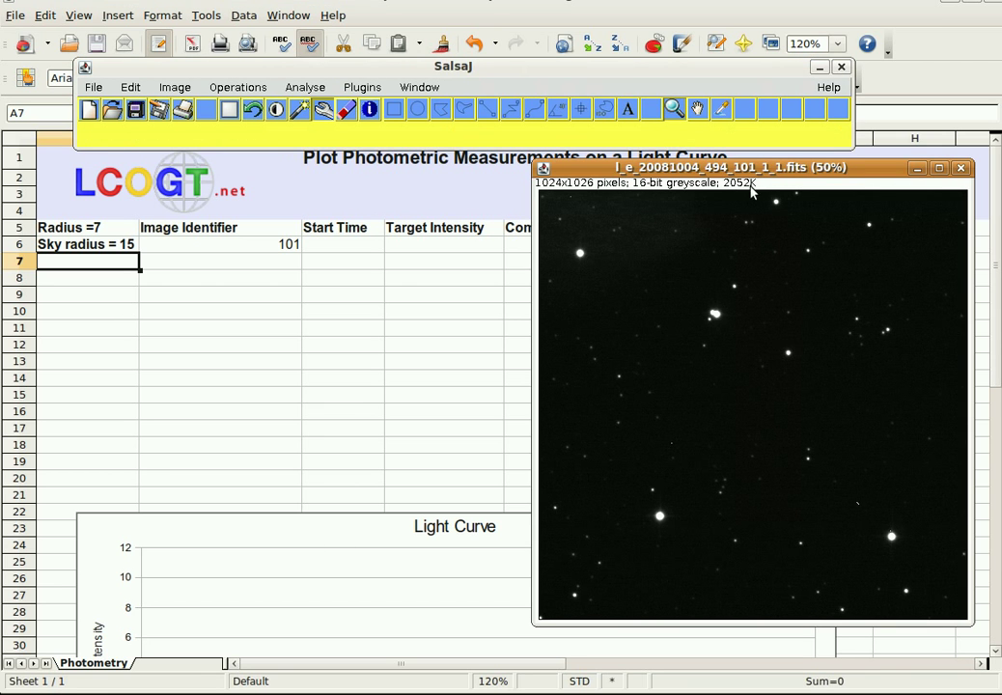
{"action": "left_click_drag", "start_coordinate": [616, 167], "coordinate": [364, 169]}
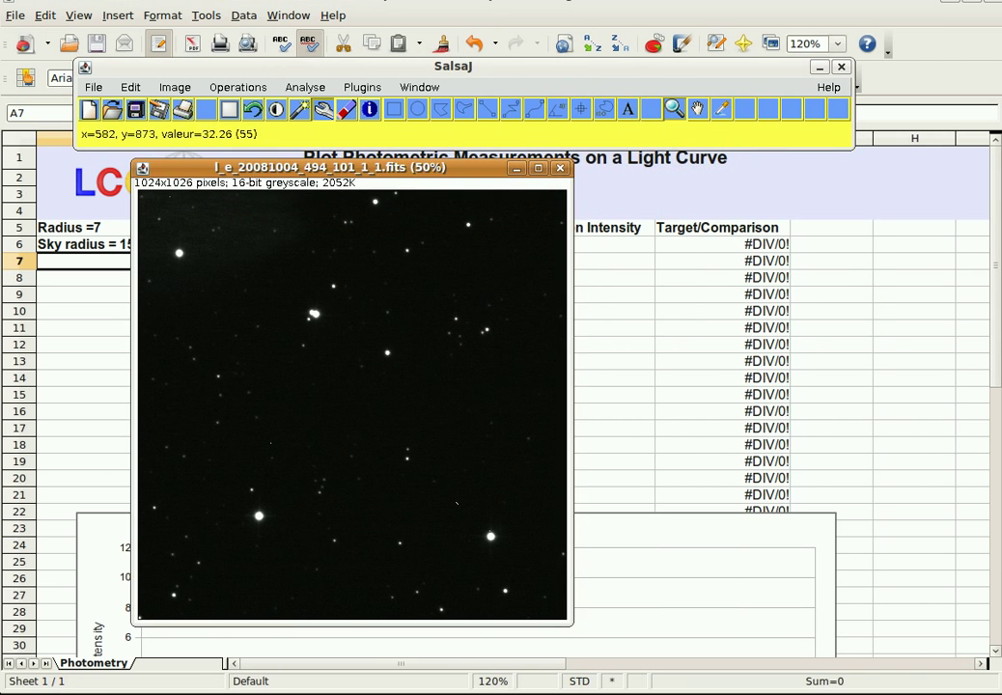
{"action": "left_click", "coordinate": [175, 87]}
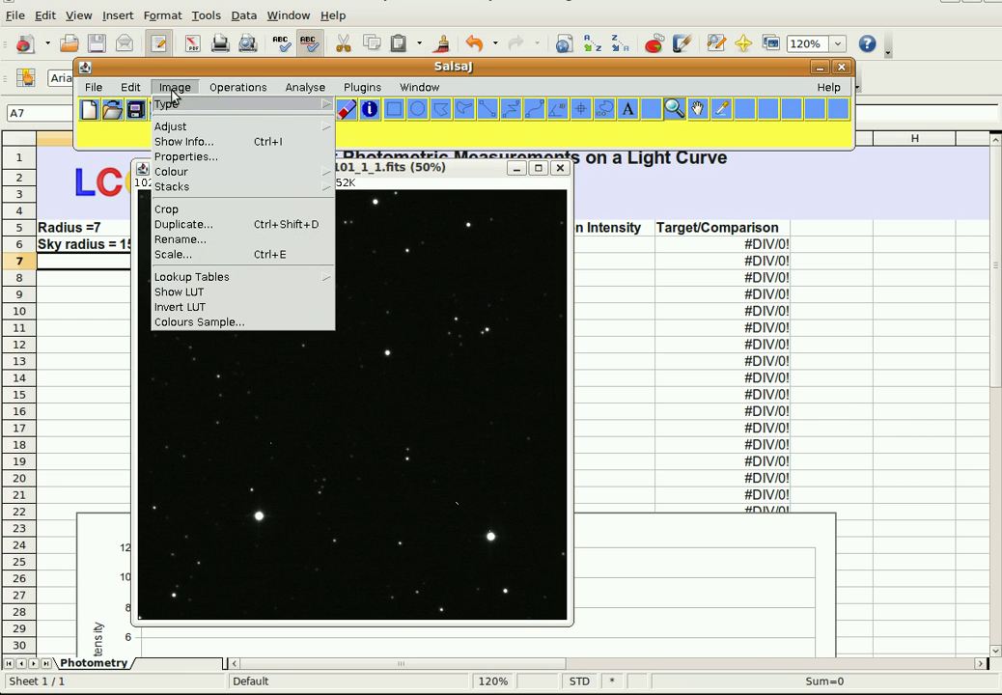
{"action": "left_click", "coordinate": [190, 151]}
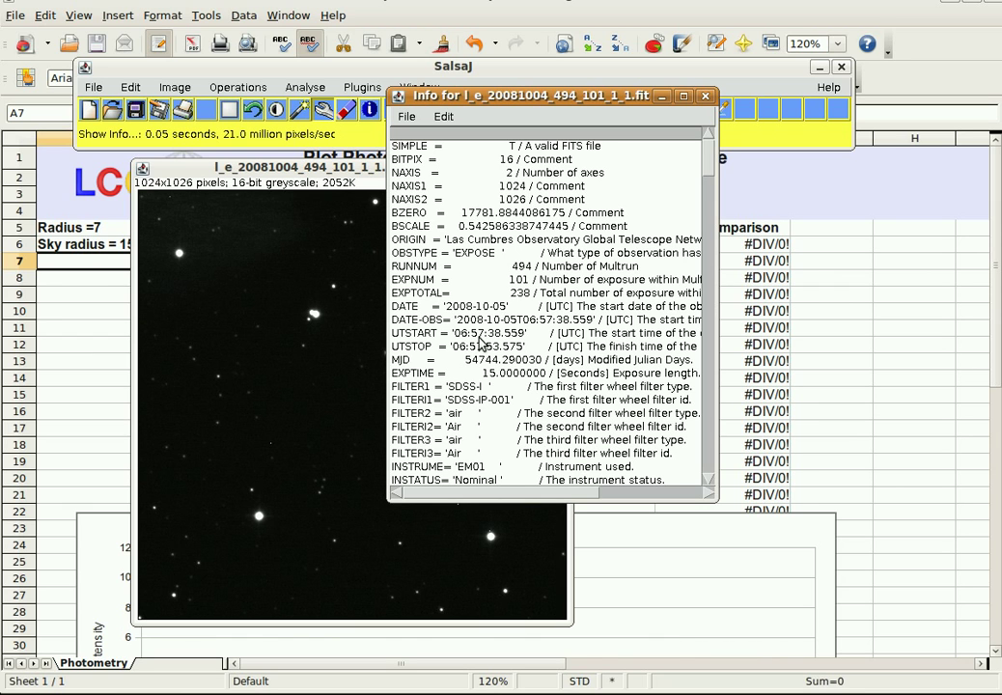
{"action": "left_click_drag", "start_coordinate": [530, 106], "coordinate": [1, 105]}
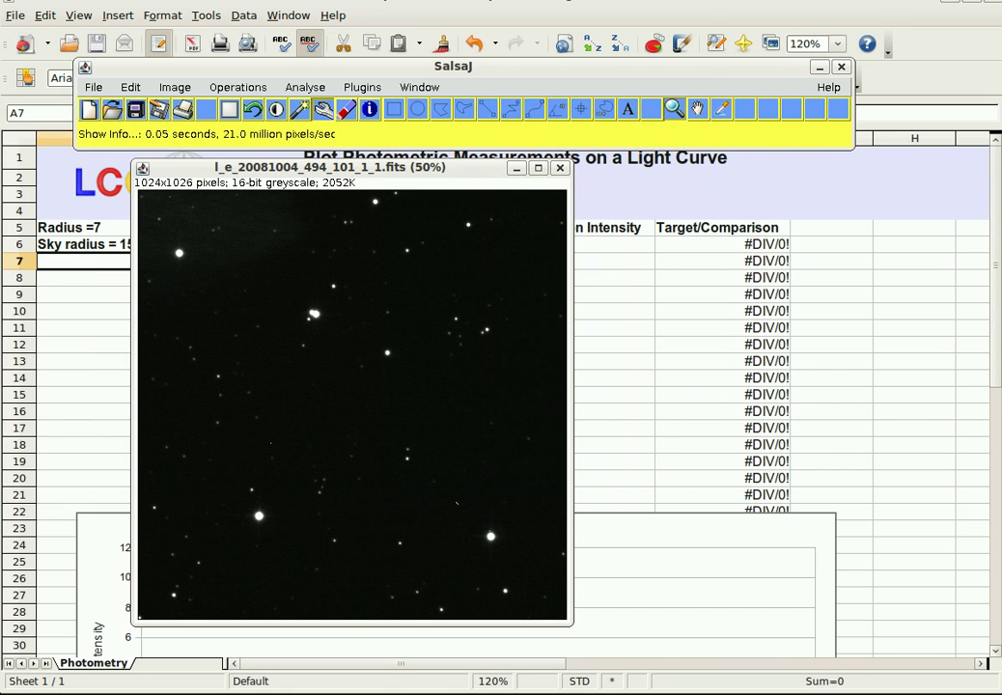
- Switch to the spreadsheet and enter 06:57:38.56 as the start time of image 101 in C6
{"action": "left_click", "coordinate": [87, 294]}
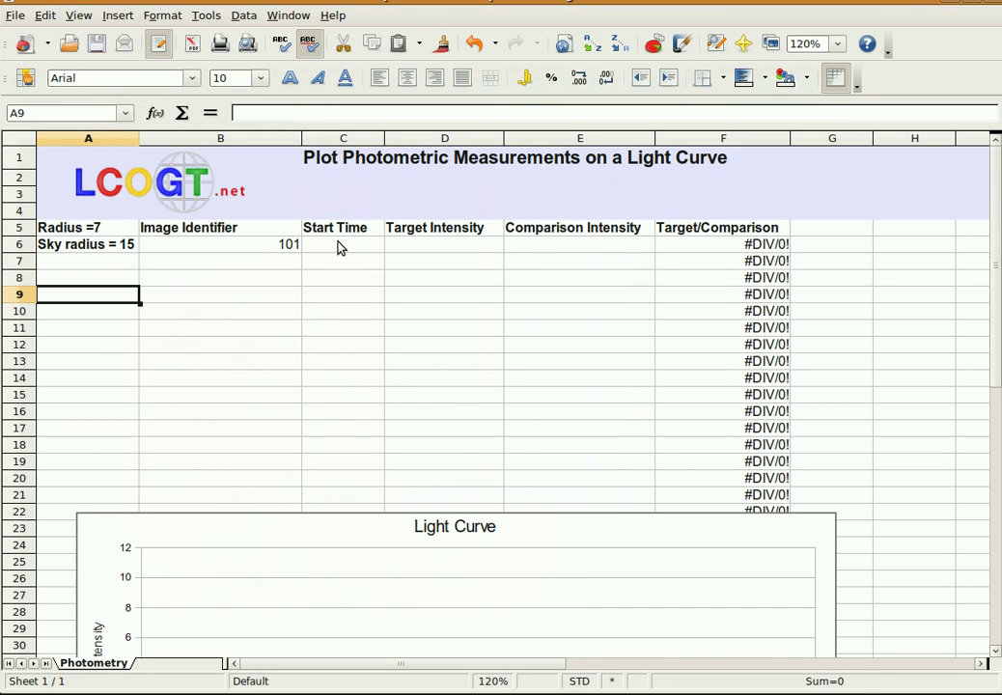
{"action": "left_click", "coordinate": [338, 246]}
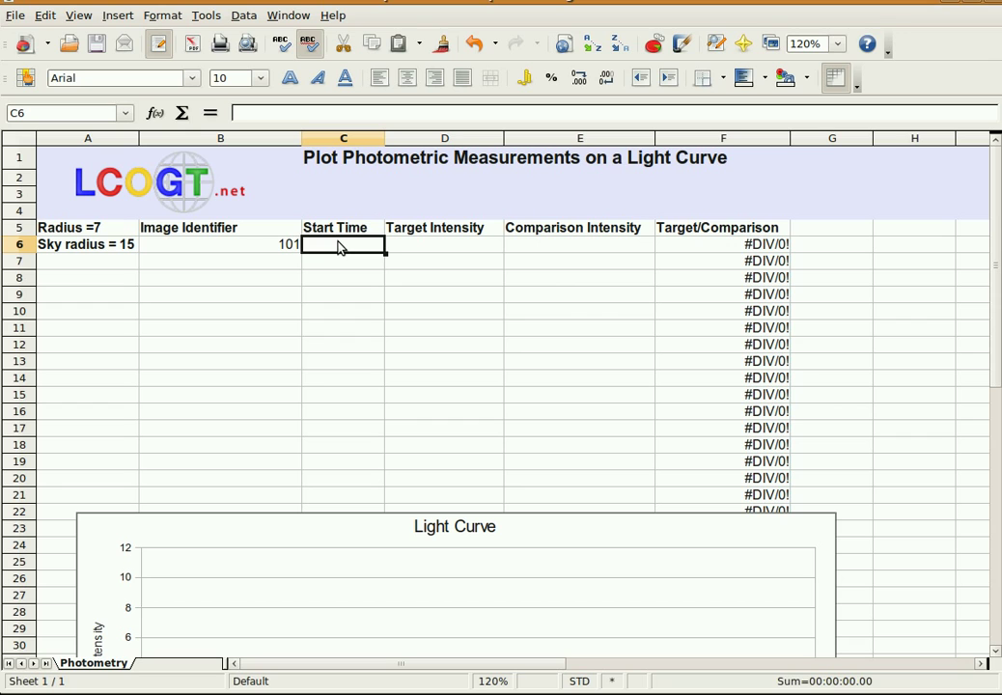
{"action": "type", "text": "6:"}
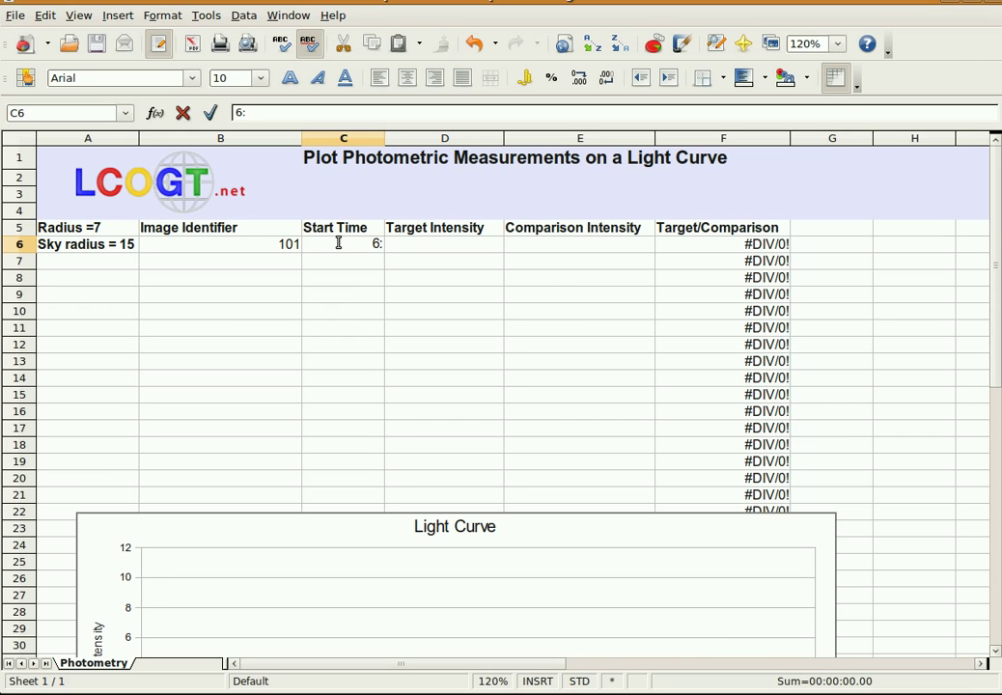
{"action": "type", "text": "57:38"}
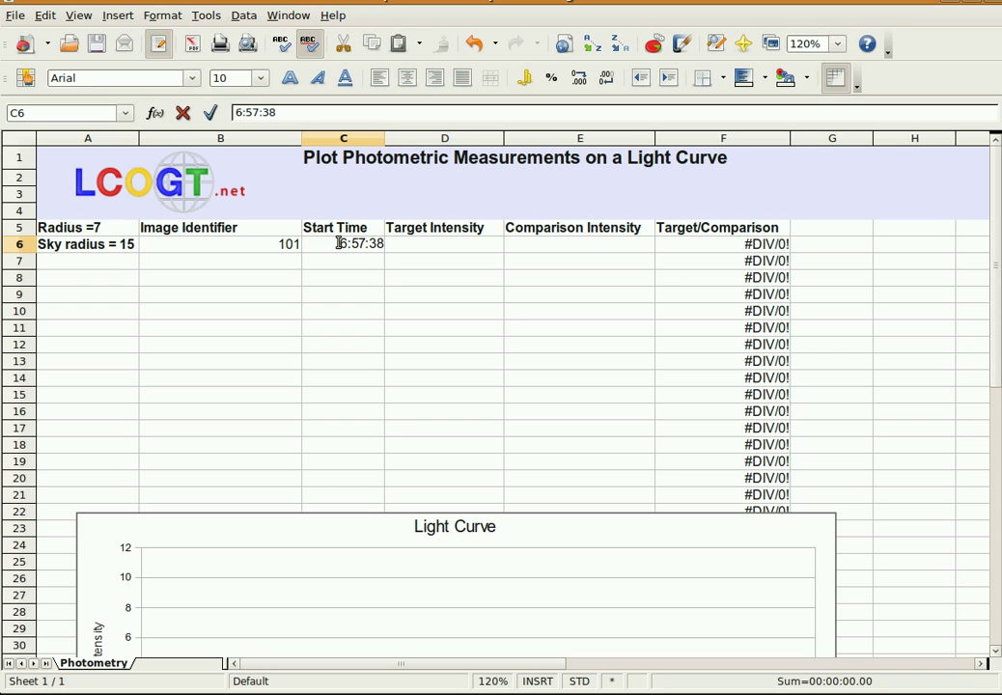
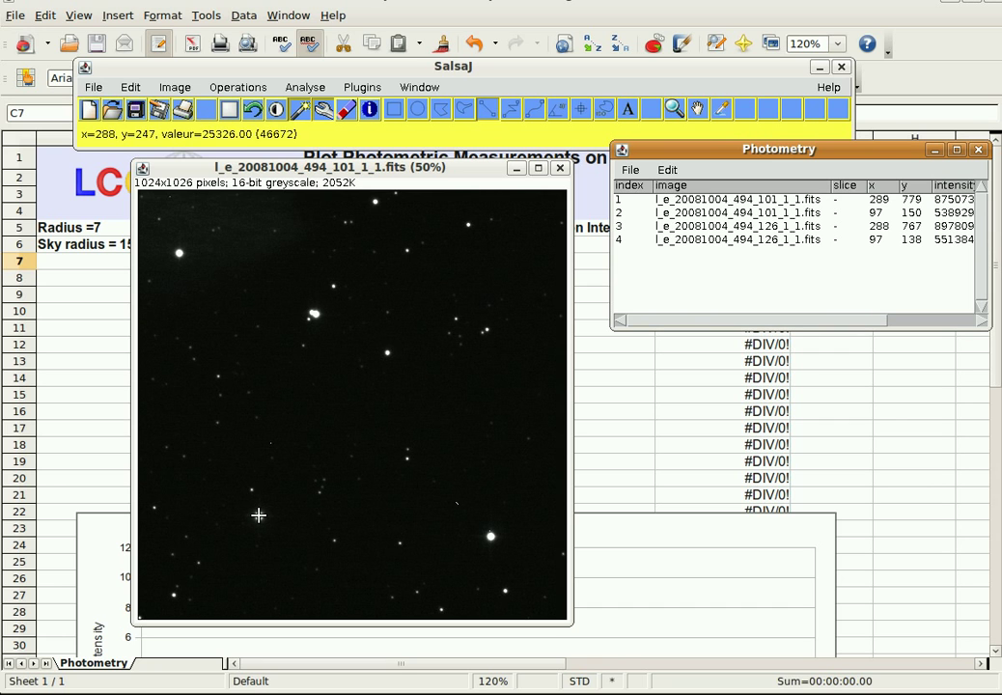
- Measure the photometric intensity of the target, the bright star in the lower-left part of the 101 image, and read it in the Photometry results
{"action": "left_click", "coordinate": [260, 516]}
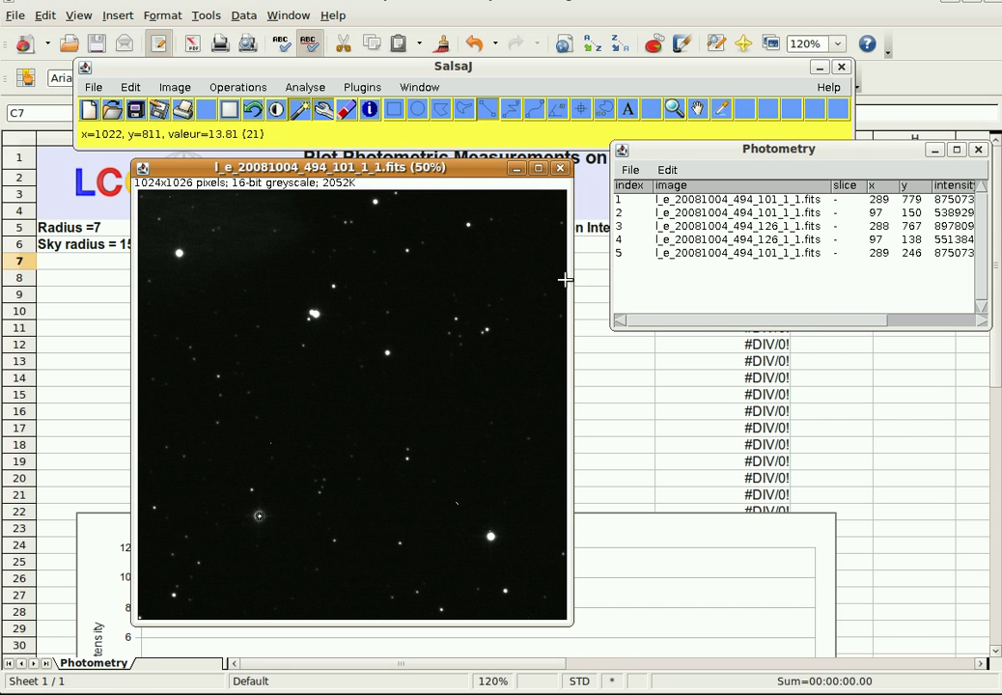
{"action": "left_click_drag", "start_coordinate": [786, 149], "coordinate": [665, 123]}
{"action": "left_click_drag", "start_coordinate": [860, 294], "coordinate": [958, 300]}
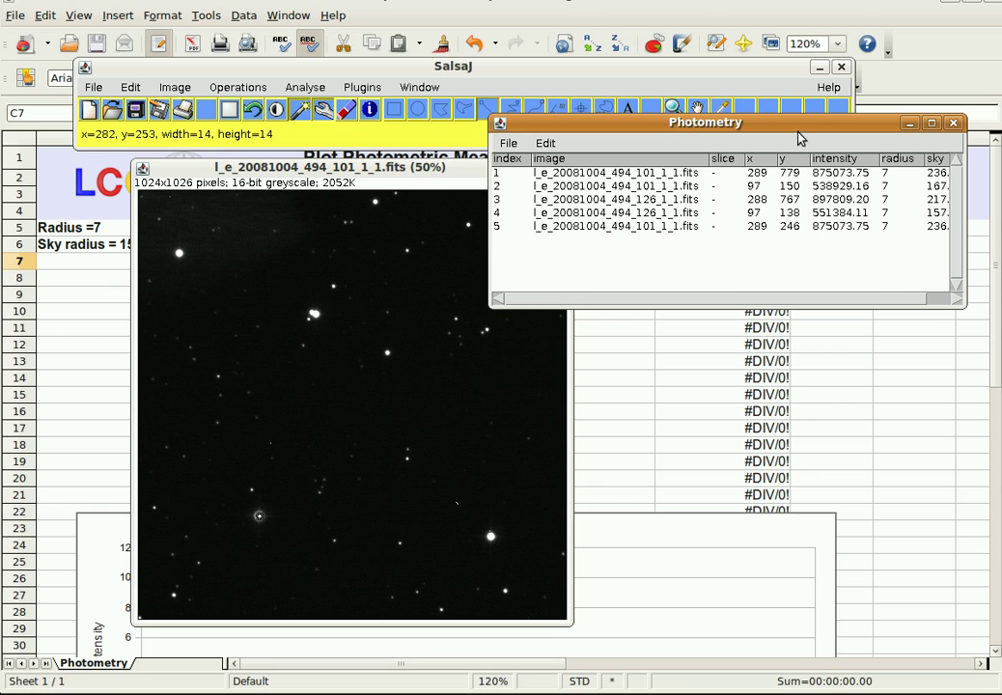
{"action": "left_click_drag", "start_coordinate": [803, 122], "coordinate": [0, 67]}
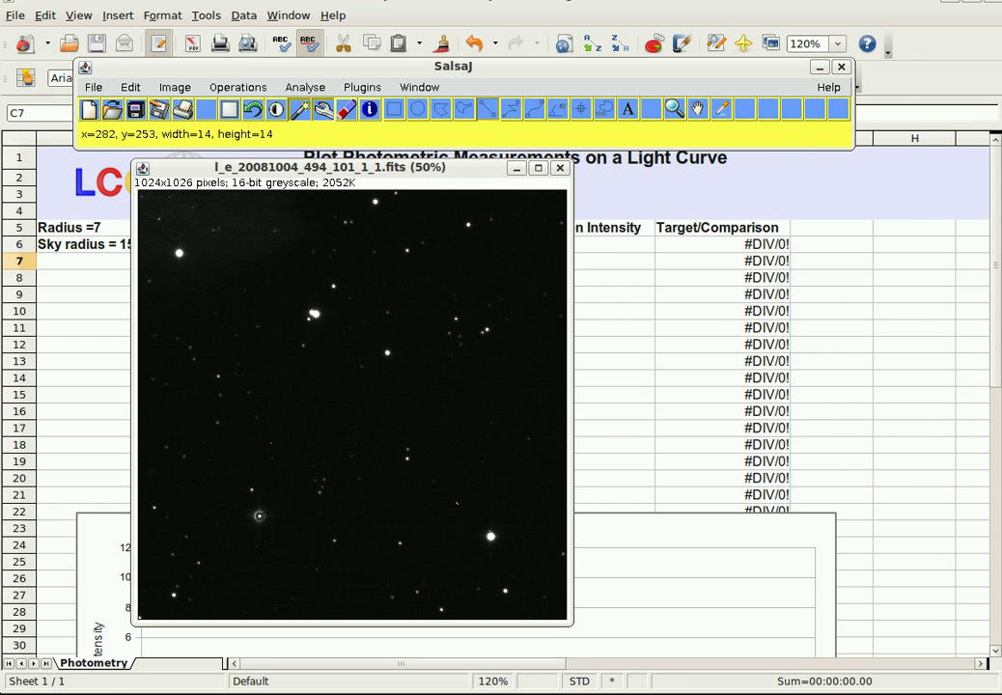
- Record 875073.75 as the target intensity of image 101 in cell D6 of the spreadsheet
{"action": "left_click", "coordinate": [598, 327]}
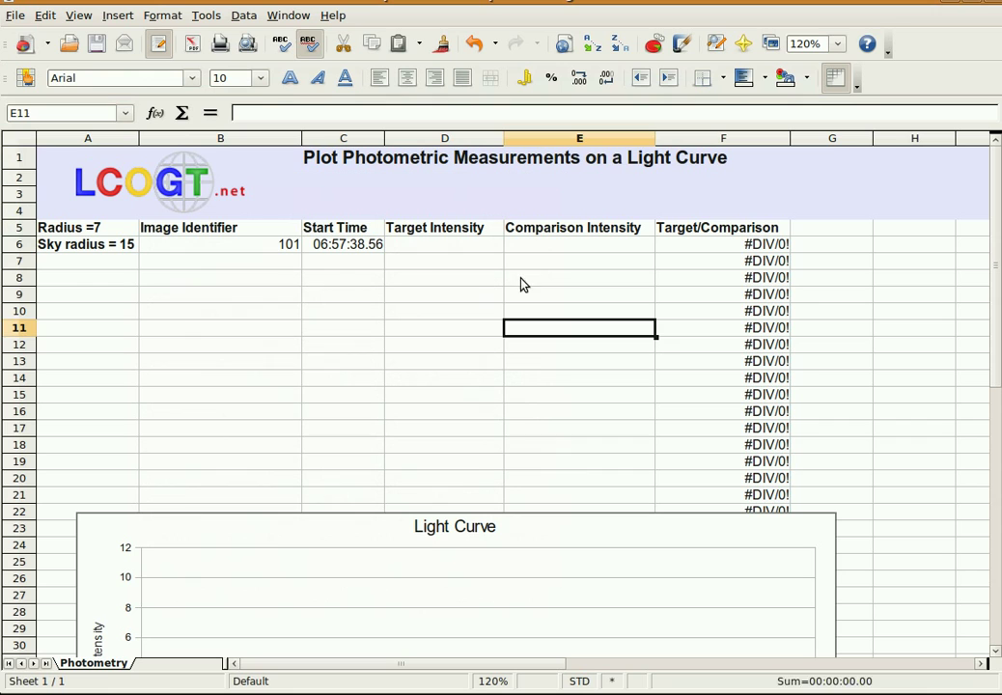
{"action": "left_click", "coordinate": [434, 248]}
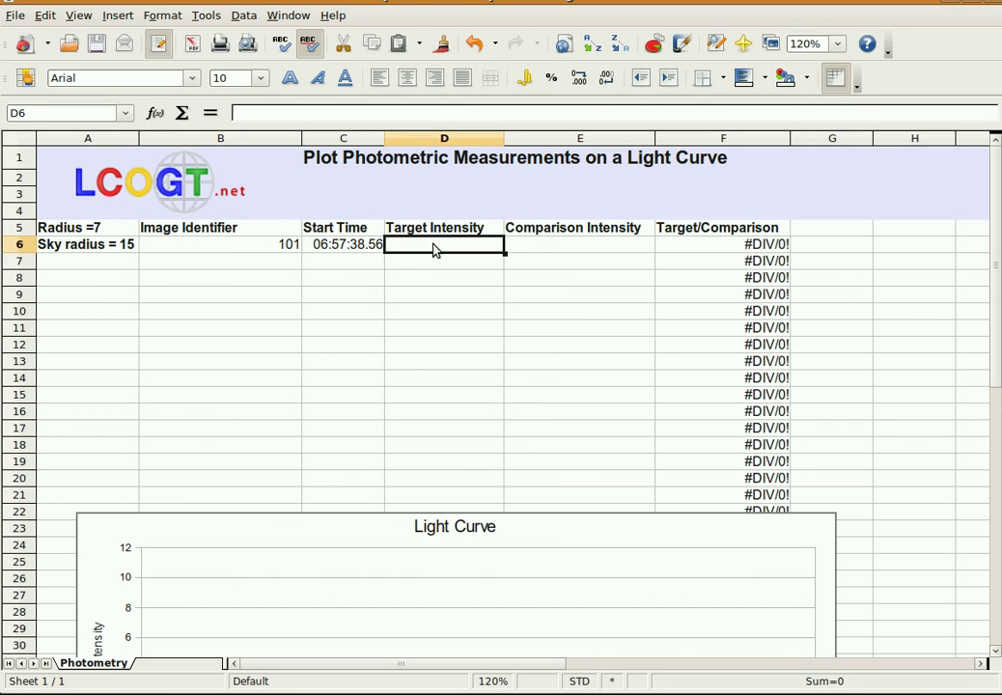
{"action": "type", "text": "875073.75"}
{"action": "key", "text": "Return"}
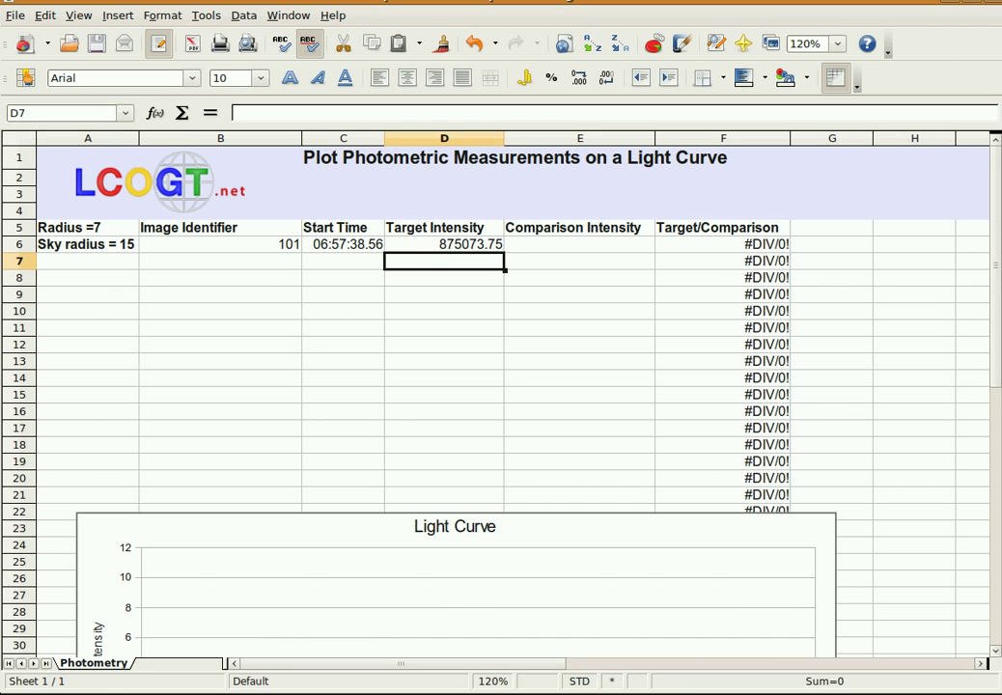
- Switch back to SalsaJ and measure the intensity of the comparison star in the upper-left part of the 101 image
{"action": "key", "text": "alt+Tab"}
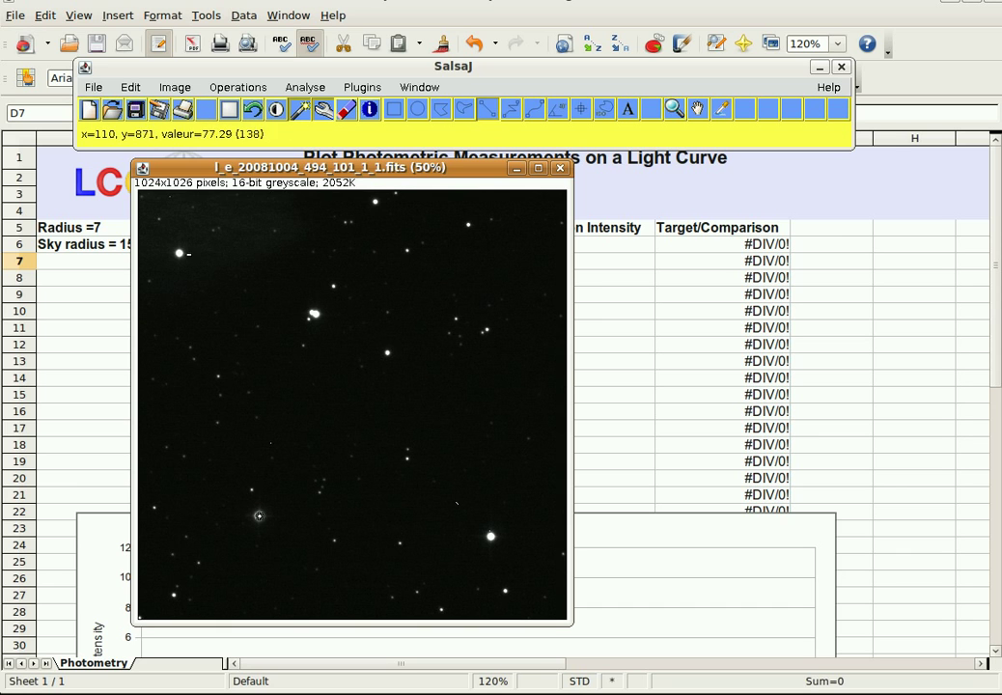
{"action": "left_click", "coordinate": [179, 256]}
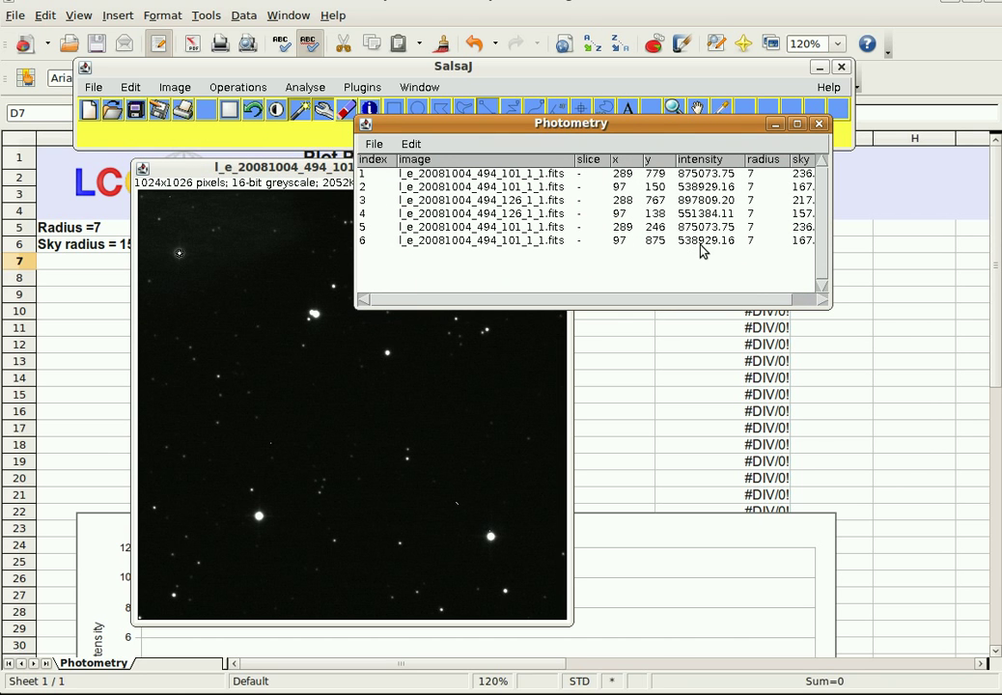
{"action": "left_click_drag", "start_coordinate": [624, 132], "coordinate": [2, 86]}
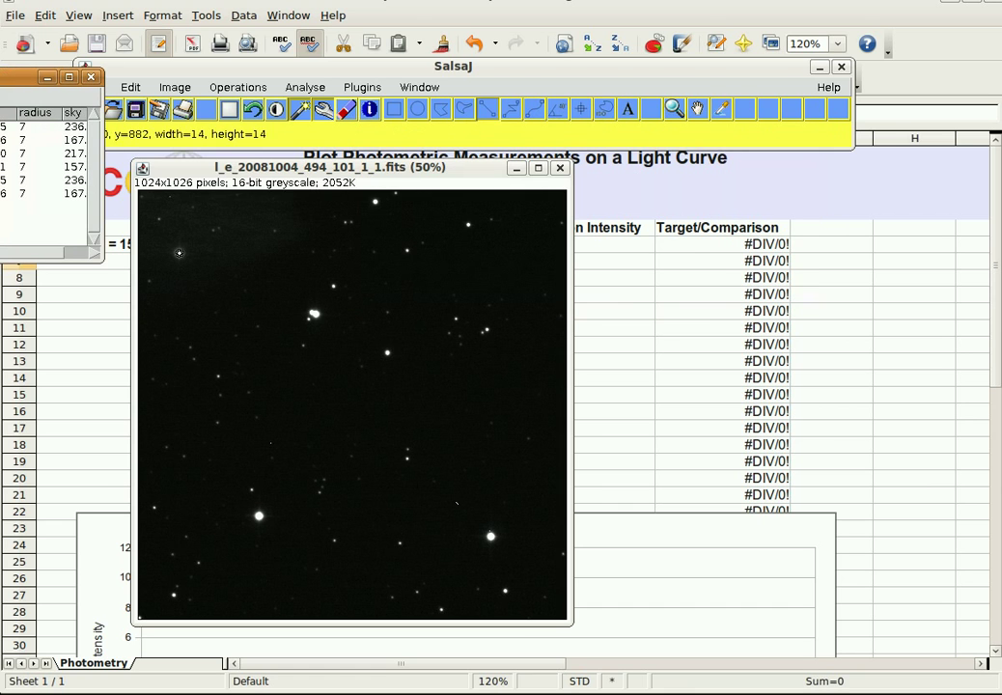
- Record 538929.16 as the comparison intensity in spreadsheet cell E6 and check the plotted point in the Light Curve chart
{"action": "left_click", "coordinate": [583, 250]}
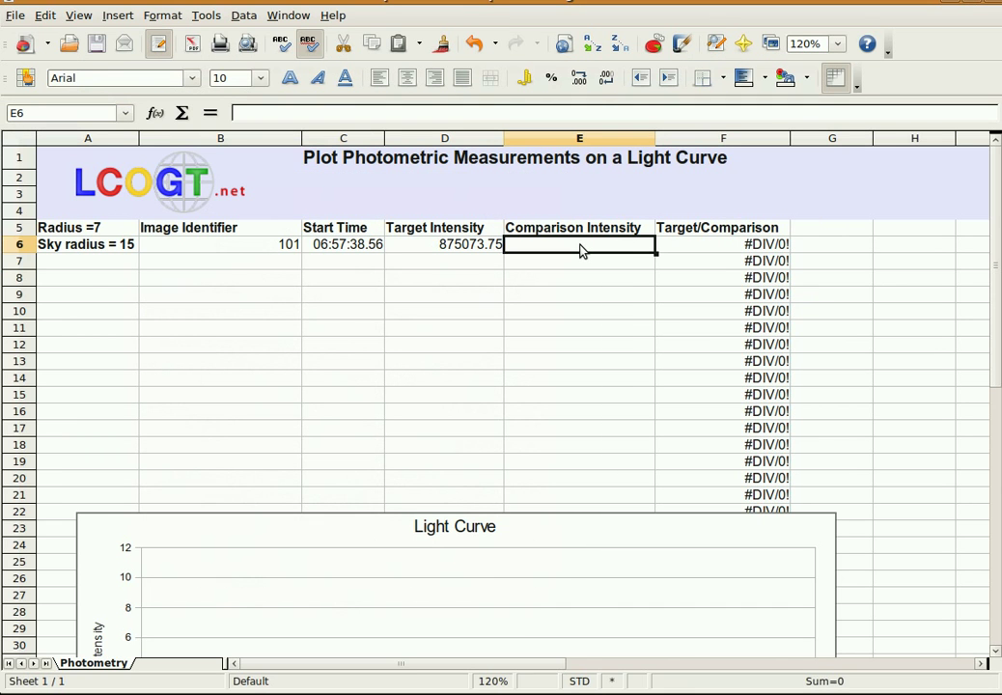
{"action": "left_click_drag", "start_coordinate": [78, 101], "coordinate": [2, 73]}
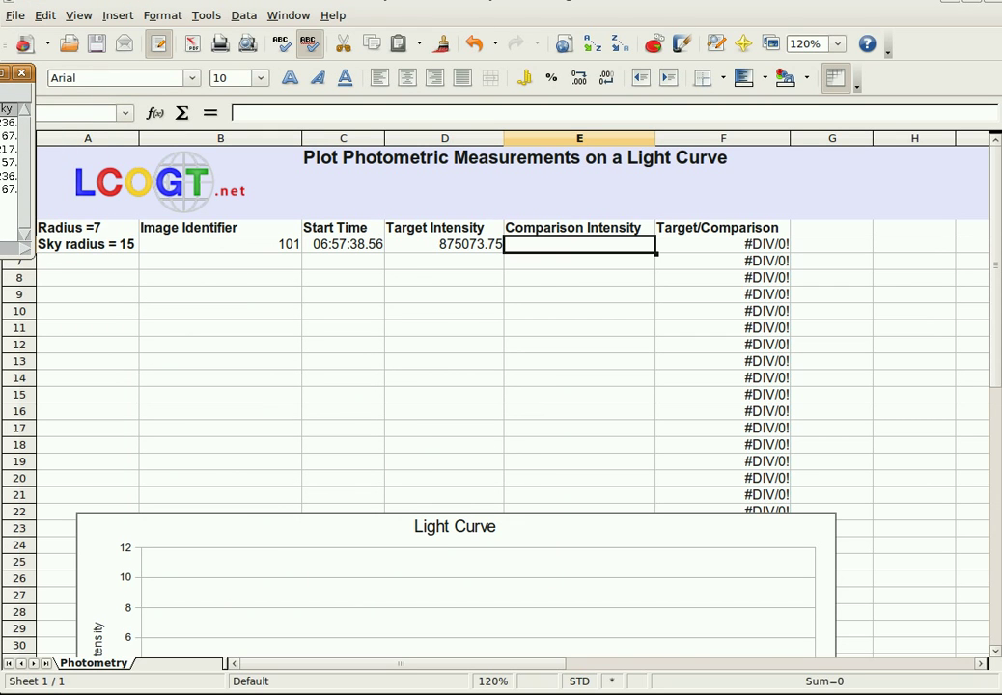
{"action": "left_click", "coordinate": [538, 251]}
{"action": "type", "text": "538929.16"}
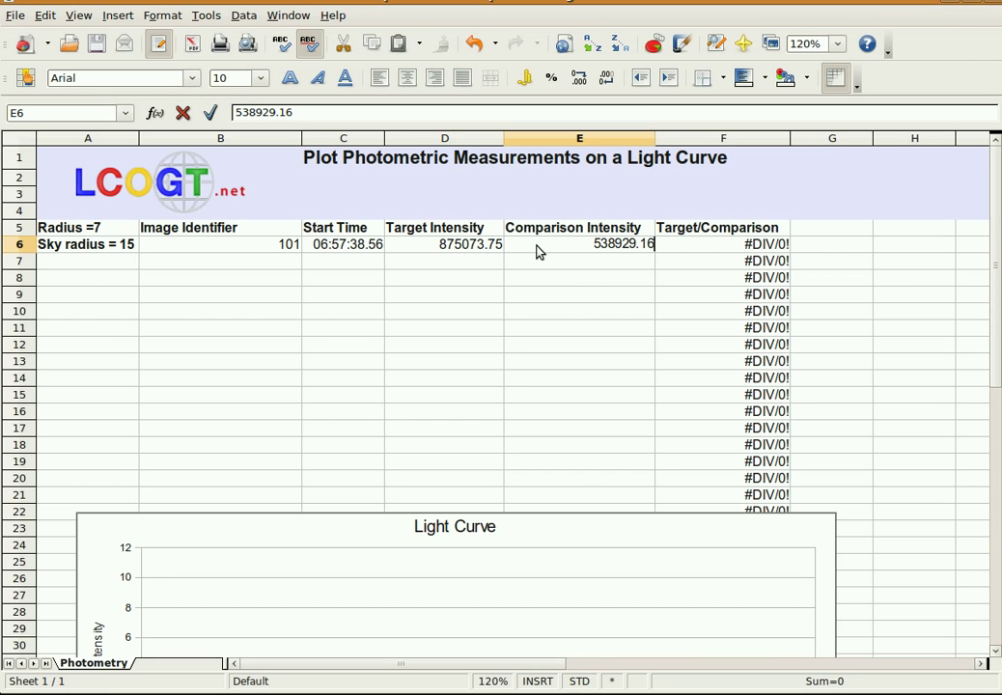
{"action": "key", "text": "Return"}
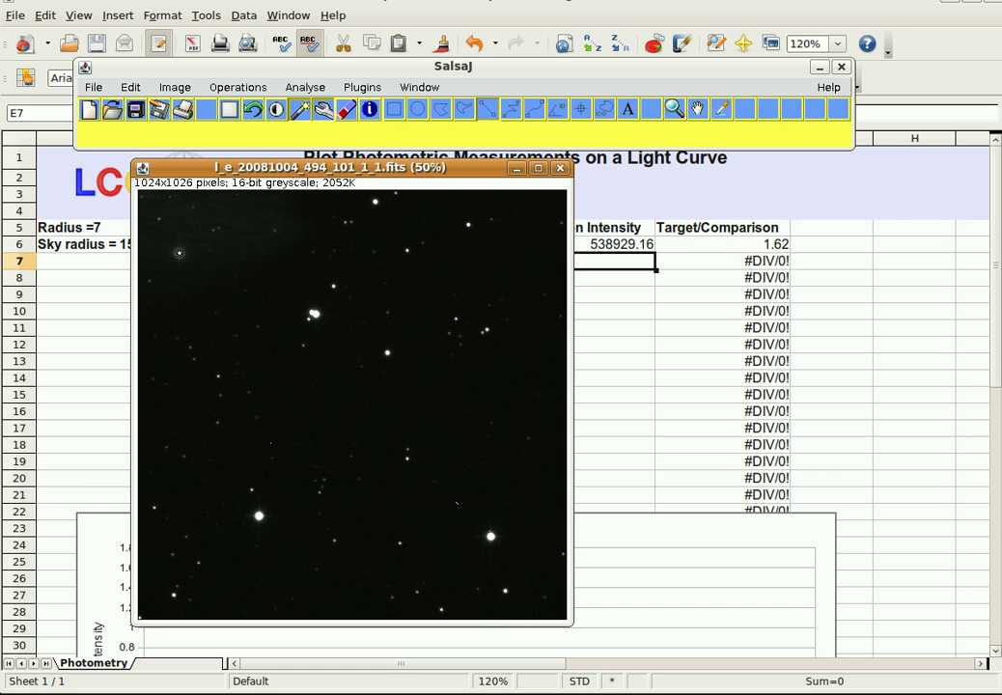
{"action": "left_click", "coordinate": [996, 275]}
{"action": "left_click_drag", "start_coordinate": [997, 275], "coordinate": [996, 318]}
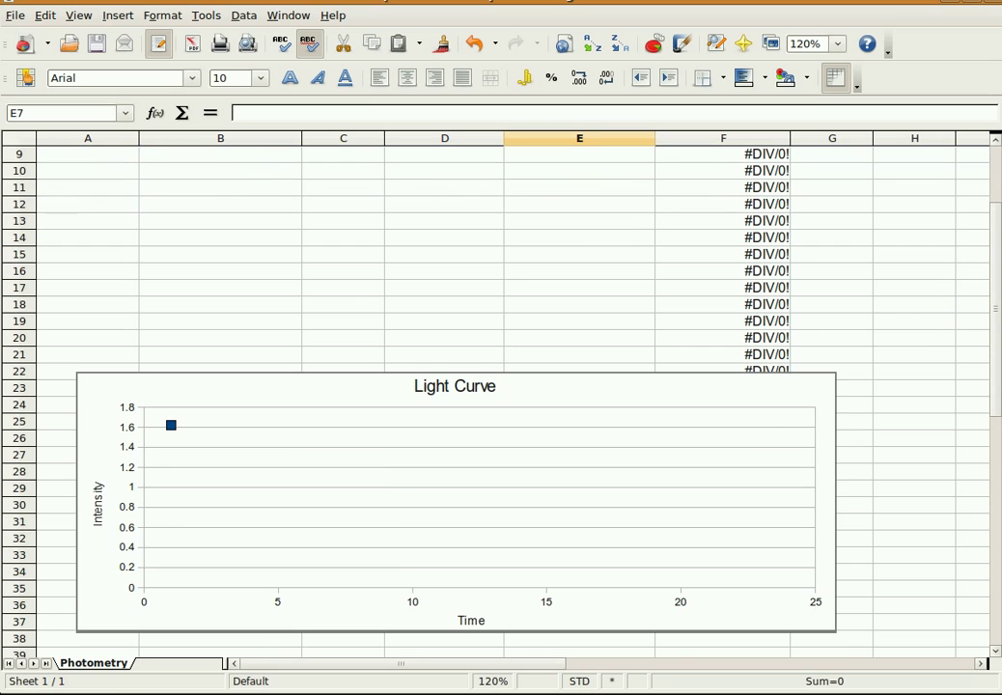
{"action": "left_click_drag", "start_coordinate": [994, 415], "coordinate": [969, 309]}
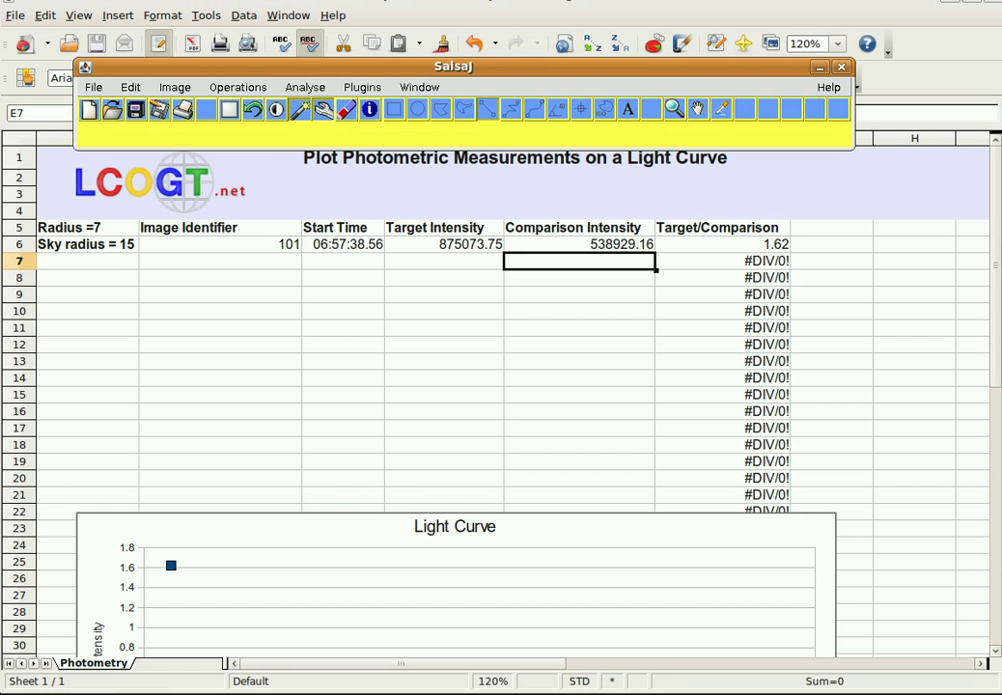
- Open the image l_e_20081004_494_126_1_1.fits in SalsaJ and reduce its display to 50%
{"action": "left_click", "coordinate": [94, 87]}
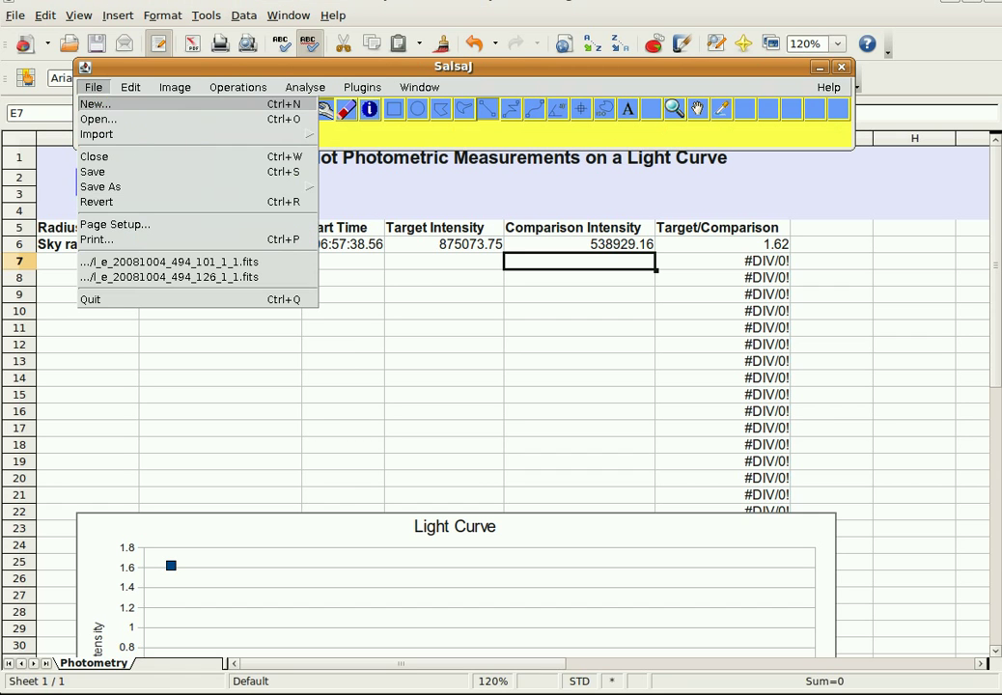
{"action": "left_click", "coordinate": [92, 103]}
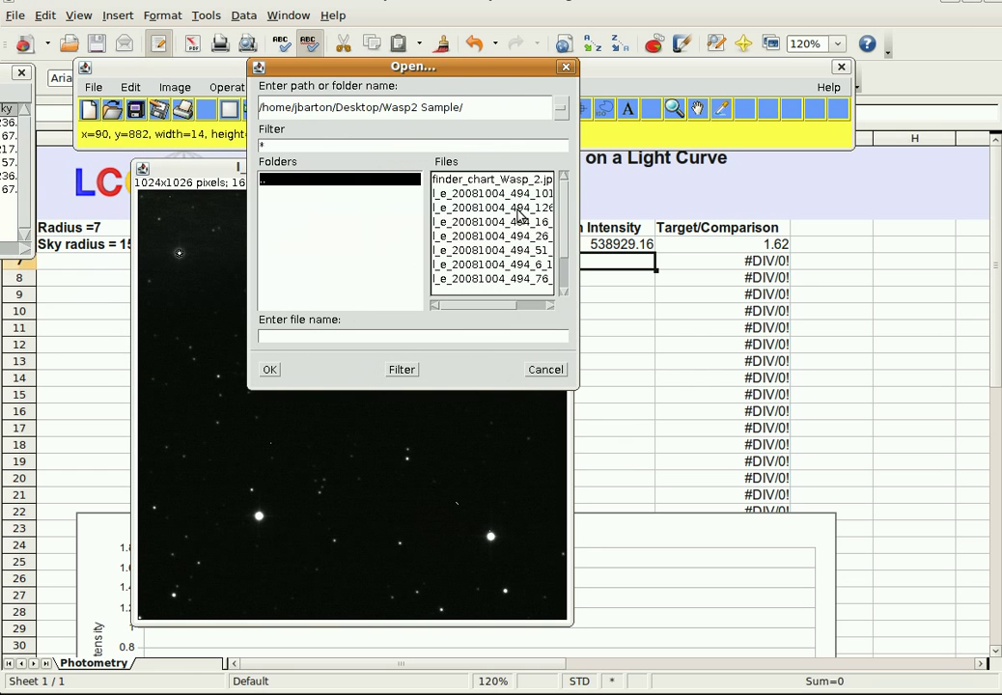
{"action": "left_click", "coordinate": [519, 207]}
{"action": "left_click", "coordinate": [270, 368]}
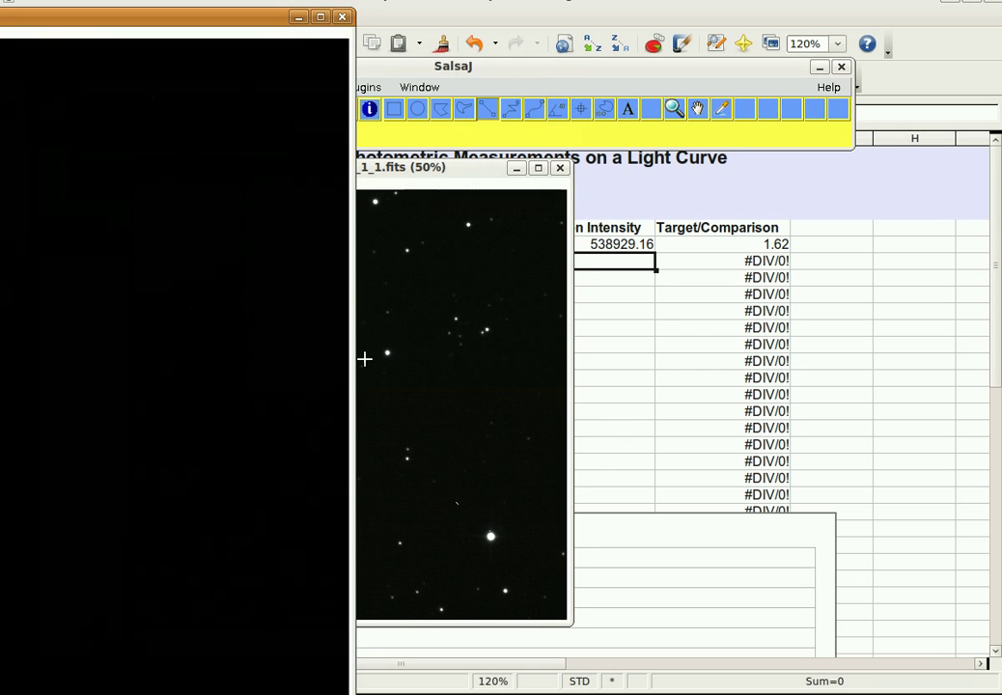
{"action": "left_click", "coordinate": [673, 108]}
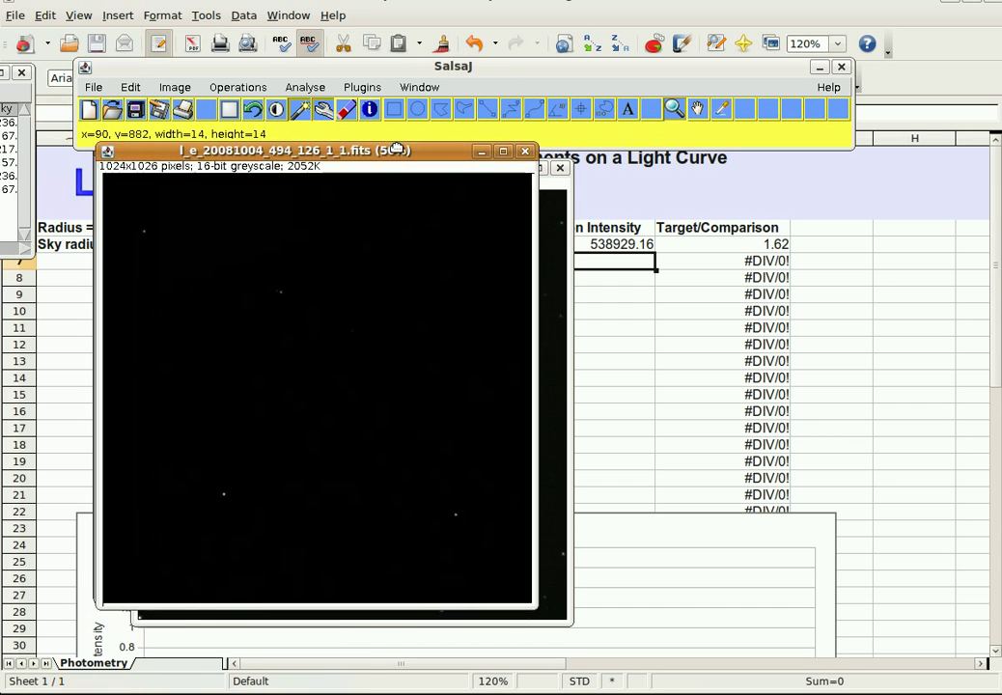
- Apply automatic brightness and contrast to the 126 image so its faint stars can be seen
{"action": "left_click", "coordinate": [278, 109]}
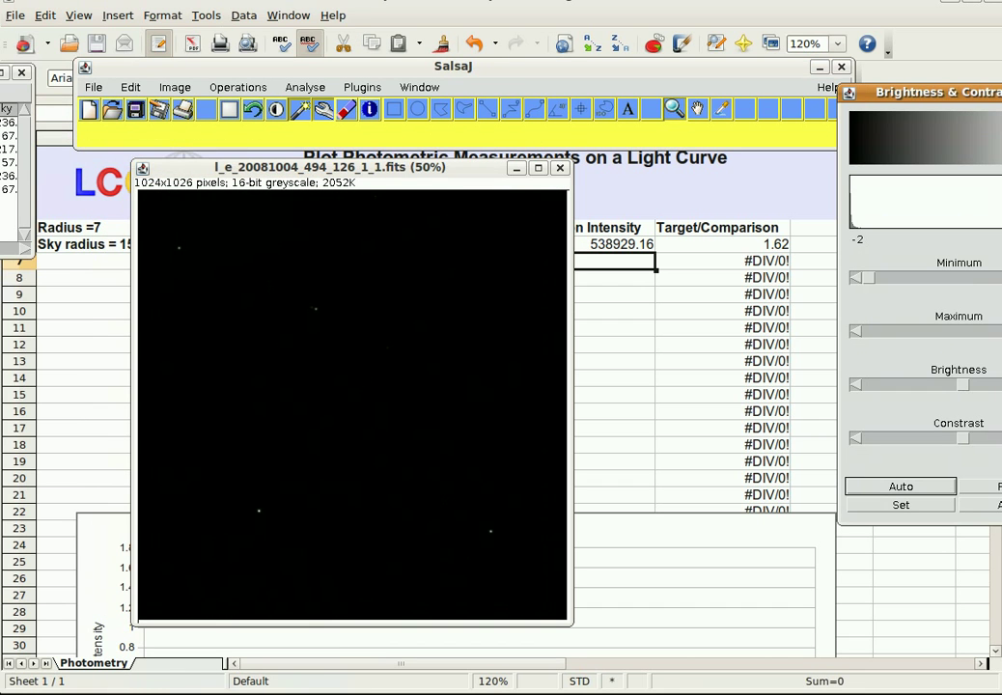
{"action": "left_click_drag", "start_coordinate": [978, 92], "coordinate": [845, 149]}
{"action": "left_click", "coordinate": [772, 542]}
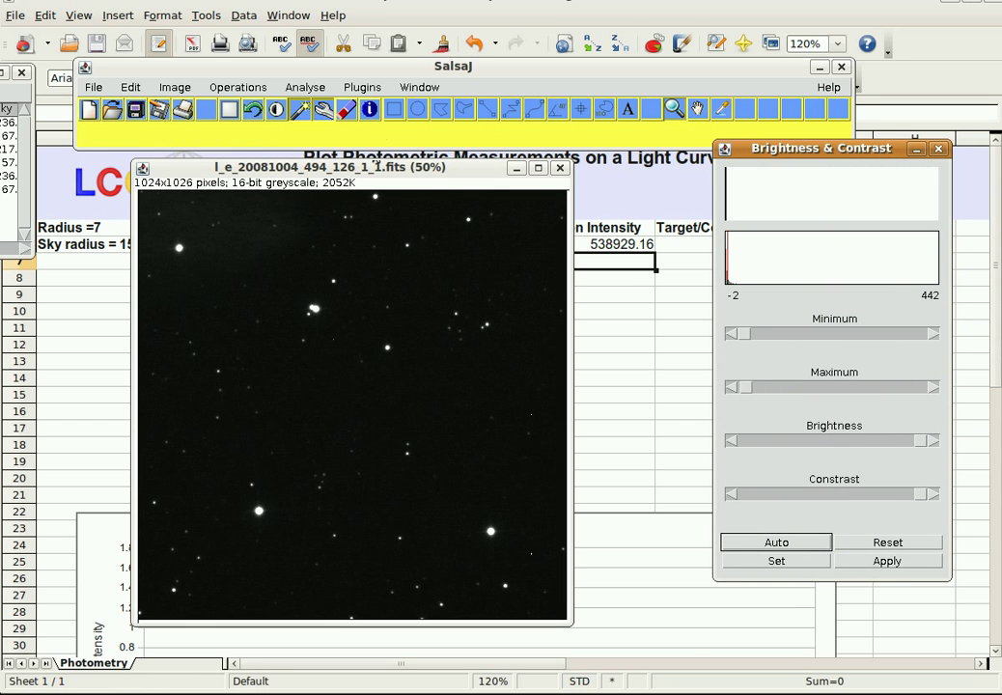
- Measure the intensities of the same target and comparison stars in the 126 image with photometry
{"action": "left_click", "coordinate": [302, 89]}
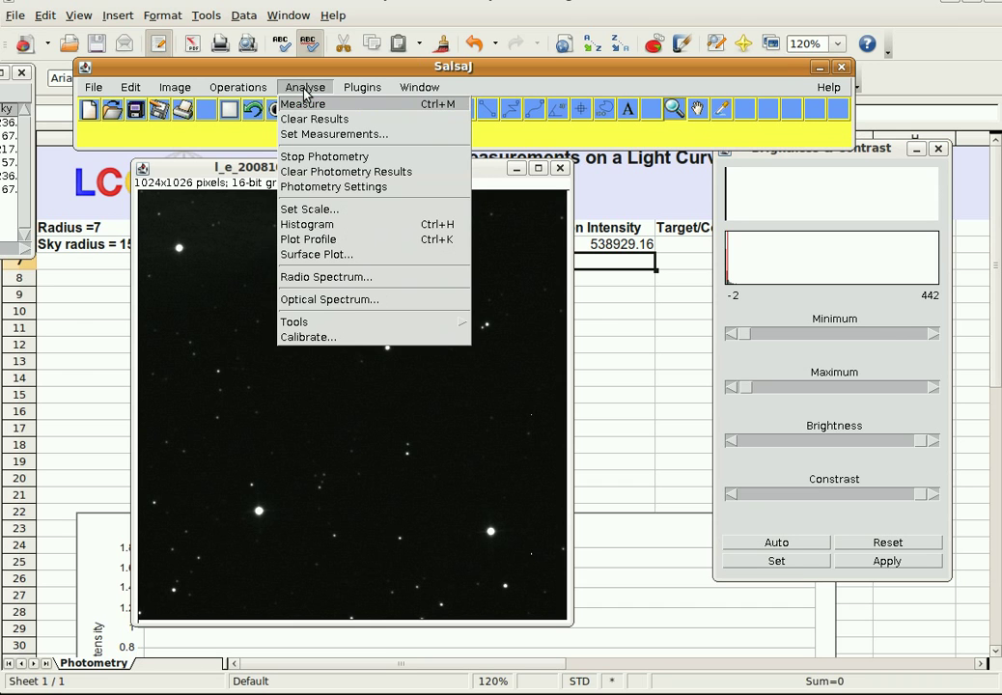
{"action": "left_click", "coordinate": [307, 90]}
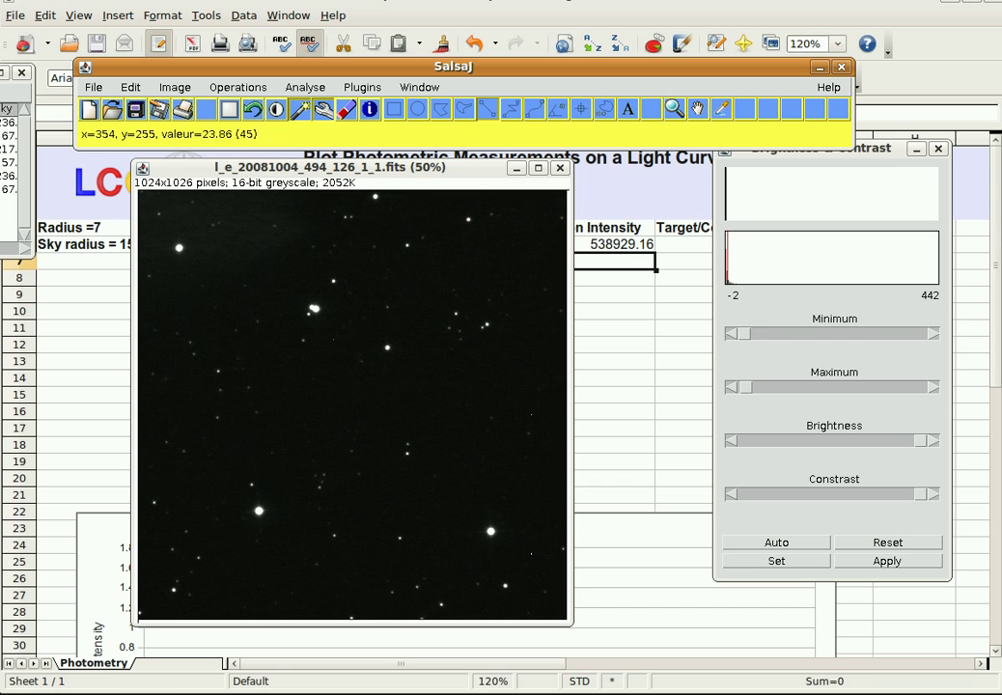
{"action": "left_click", "coordinate": [258, 511]}
{"action": "left_click", "coordinate": [258, 510]}
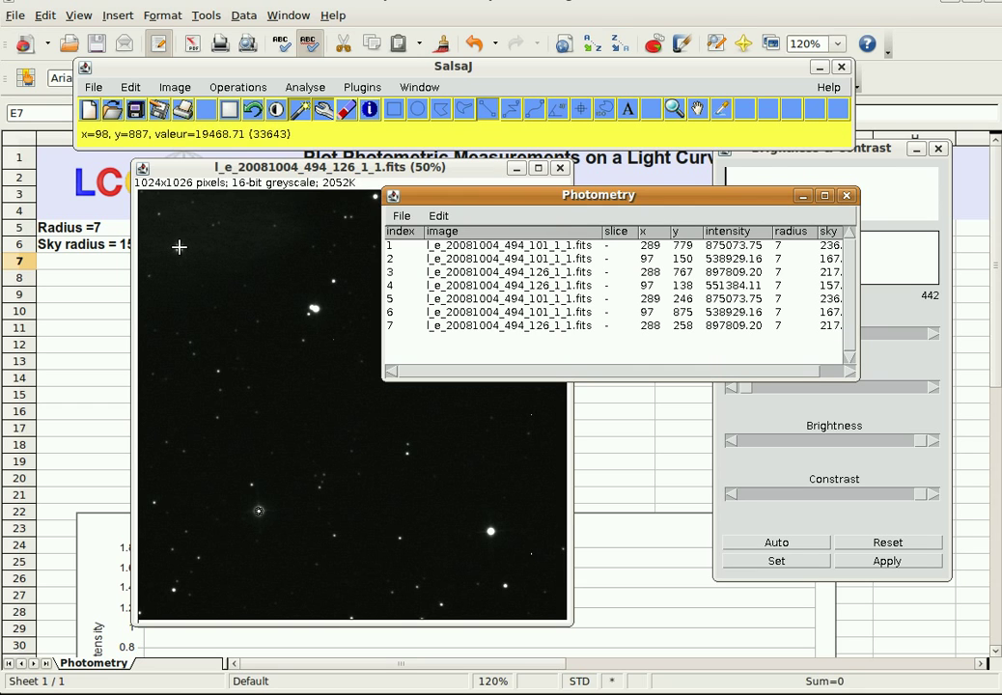
{"action": "left_click", "coordinate": [180, 248]}
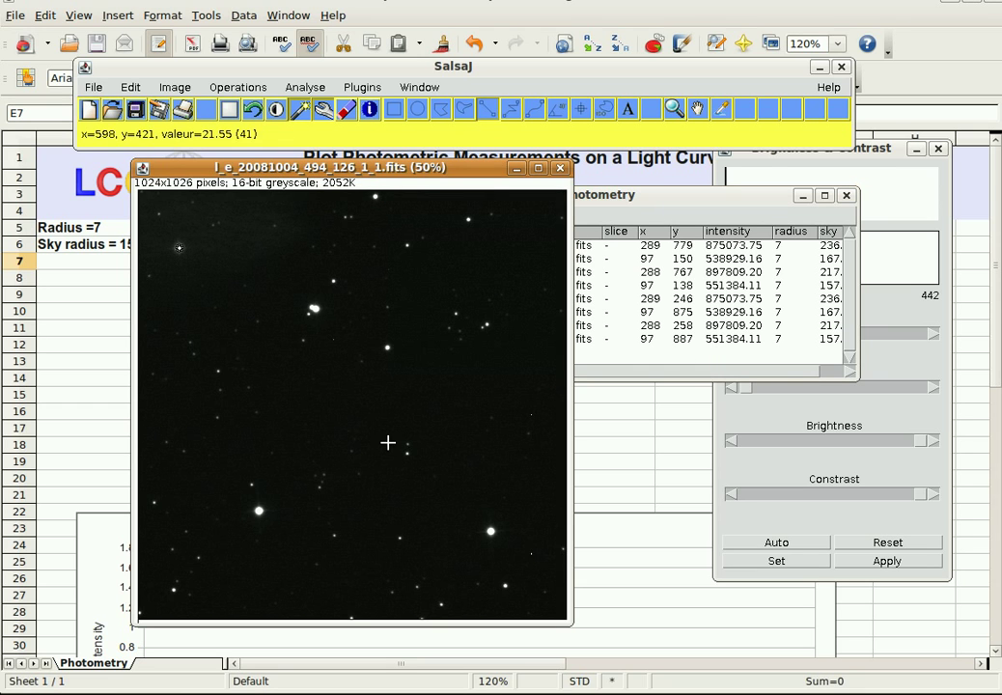
- Close the 126 and 101 images, the Photometry results and the Brightness & Contrast window
{"action": "left_click", "coordinate": [559, 171]}
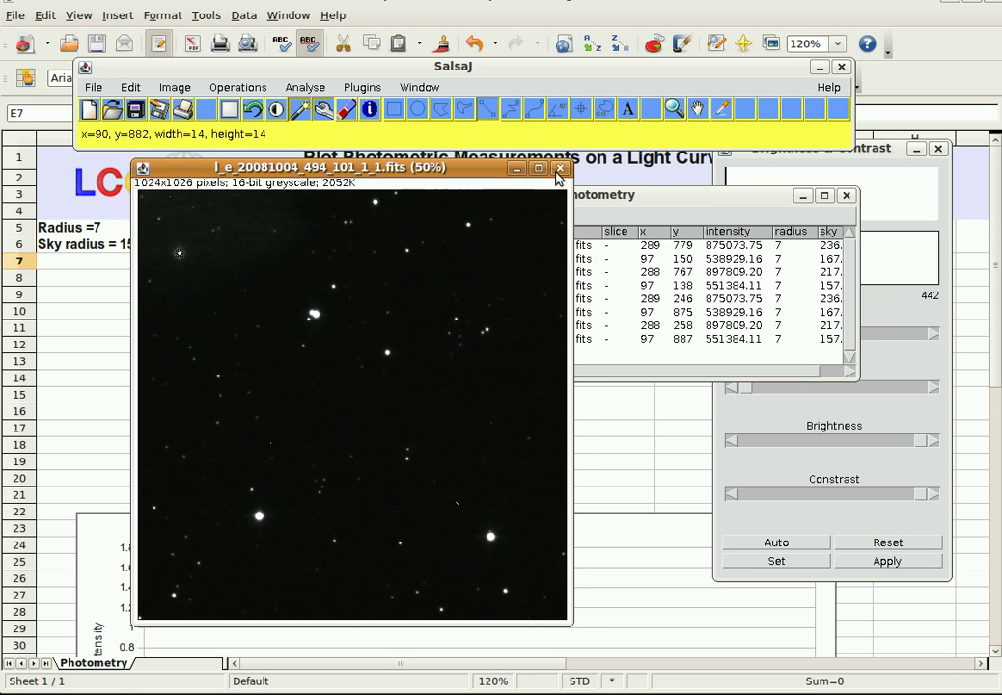
{"action": "left_click", "coordinate": [559, 170]}
{"action": "left_click", "coordinate": [849, 195]}
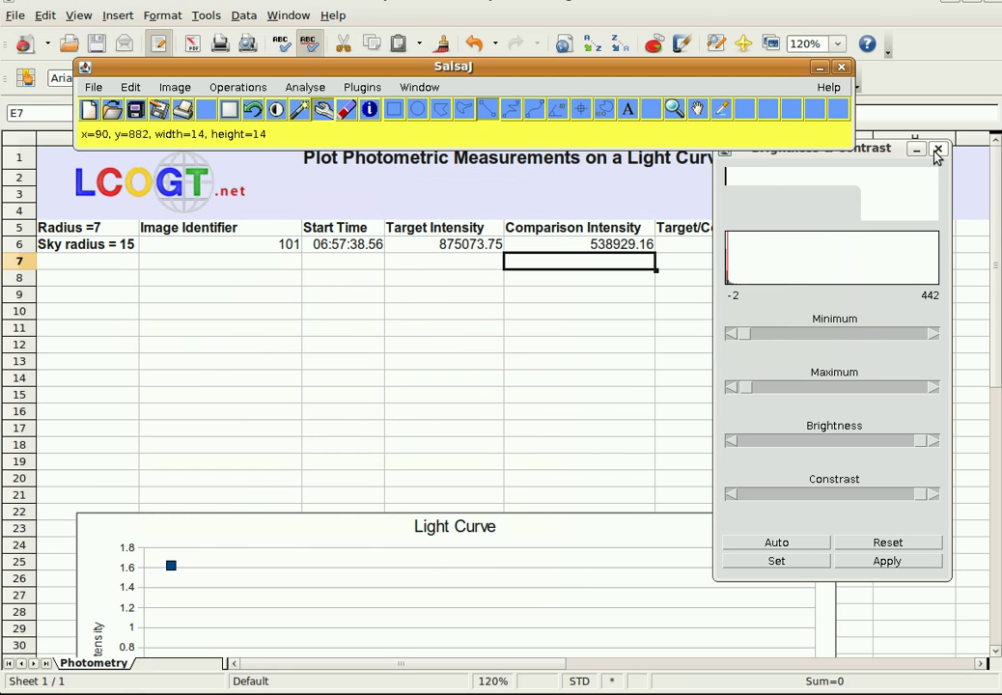
{"action": "left_click", "coordinate": [938, 150]}
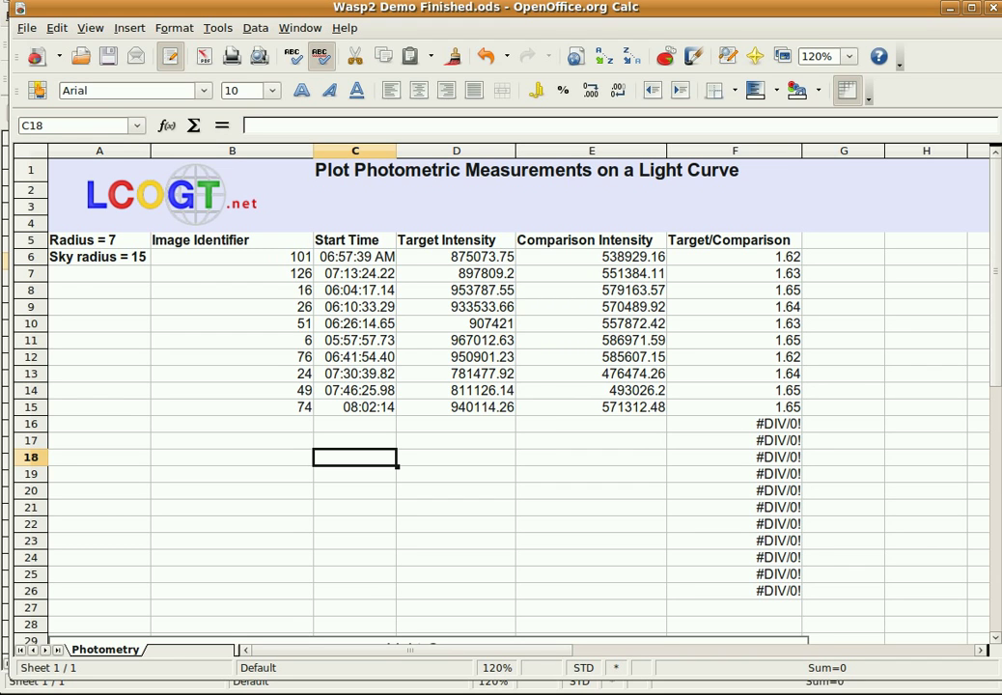
- In Wasp2 Demo Finished.ods, sort B6:F15 by Column C in ascending order and inspect the Light Curve chart
{"action": "left_click_drag", "start_coordinate": [995, 267], "coordinate": [995, 398]}
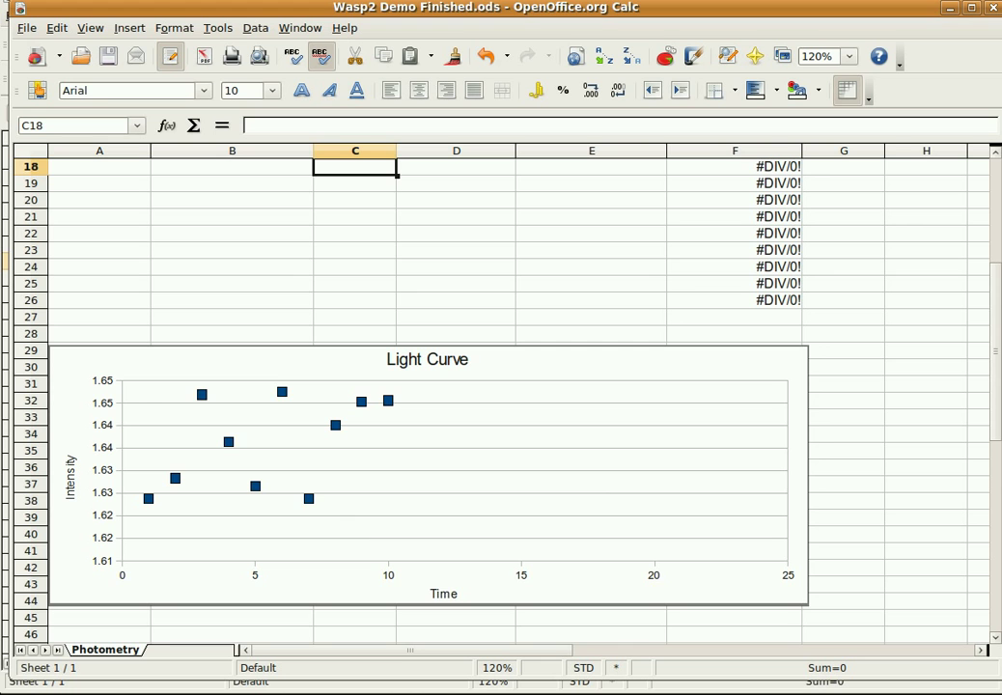
{"action": "left_click_drag", "start_coordinate": [996, 399], "coordinate": [995, 272]}
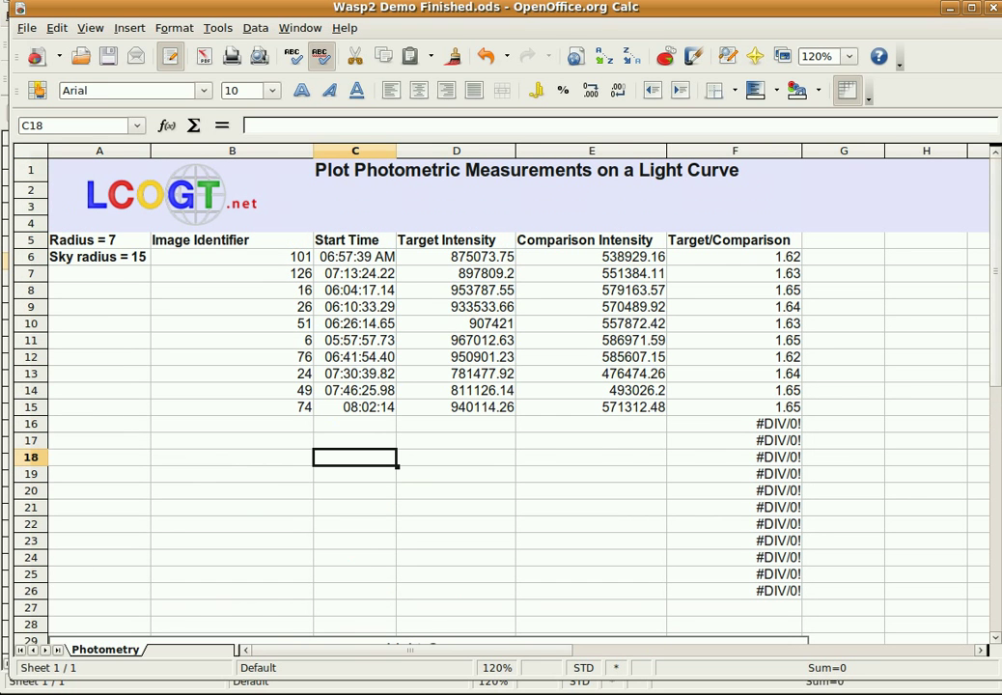
{"action": "left_click_drag", "start_coordinate": [253, 258], "coordinate": [726, 407]}
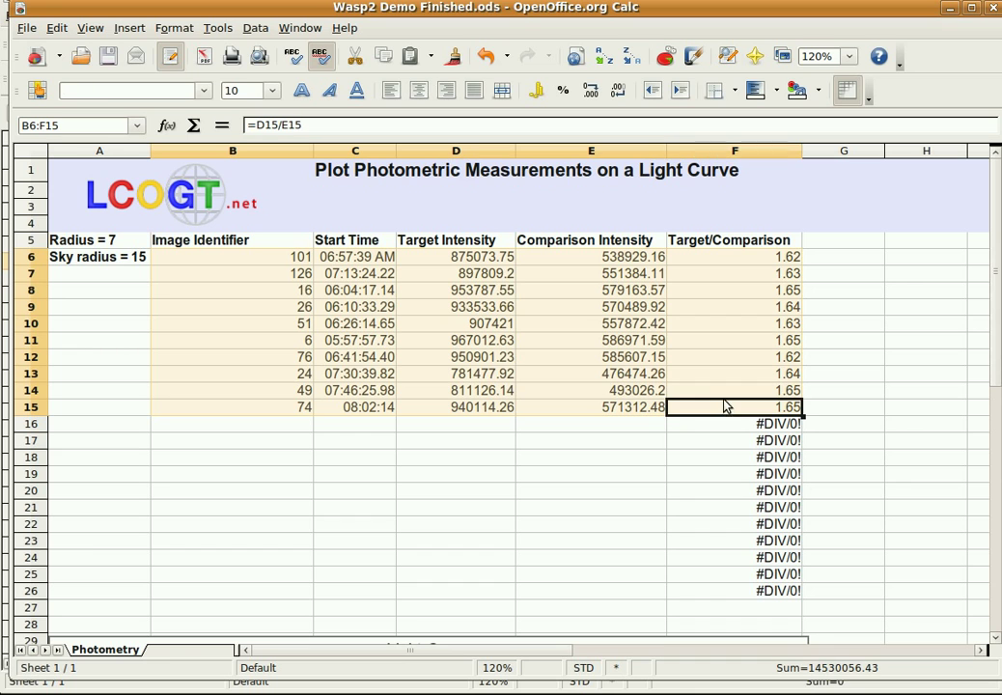
{"action": "left_click", "coordinate": [255, 28]}
{"action": "left_click", "coordinate": [261, 88]}
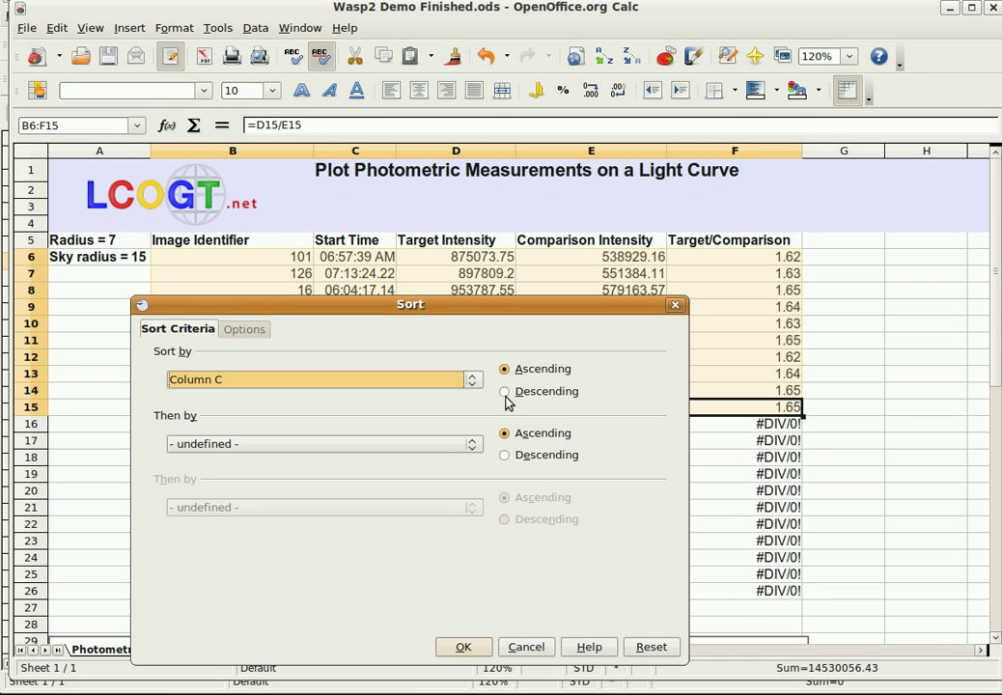
{"action": "left_click", "coordinate": [464, 649]}
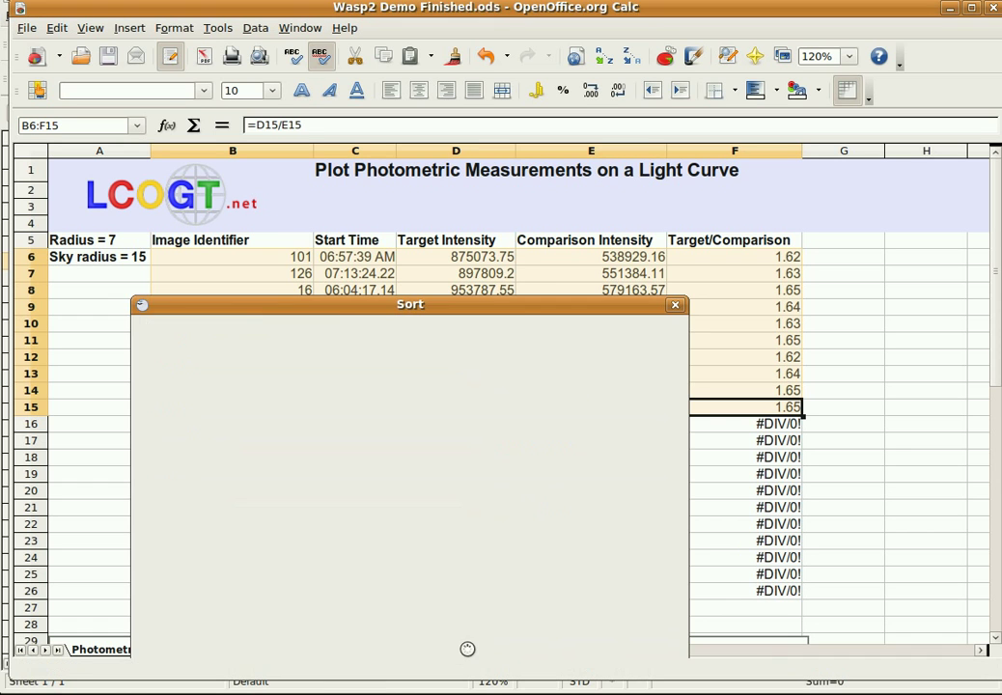
{"action": "left_click", "coordinate": [354, 258]}
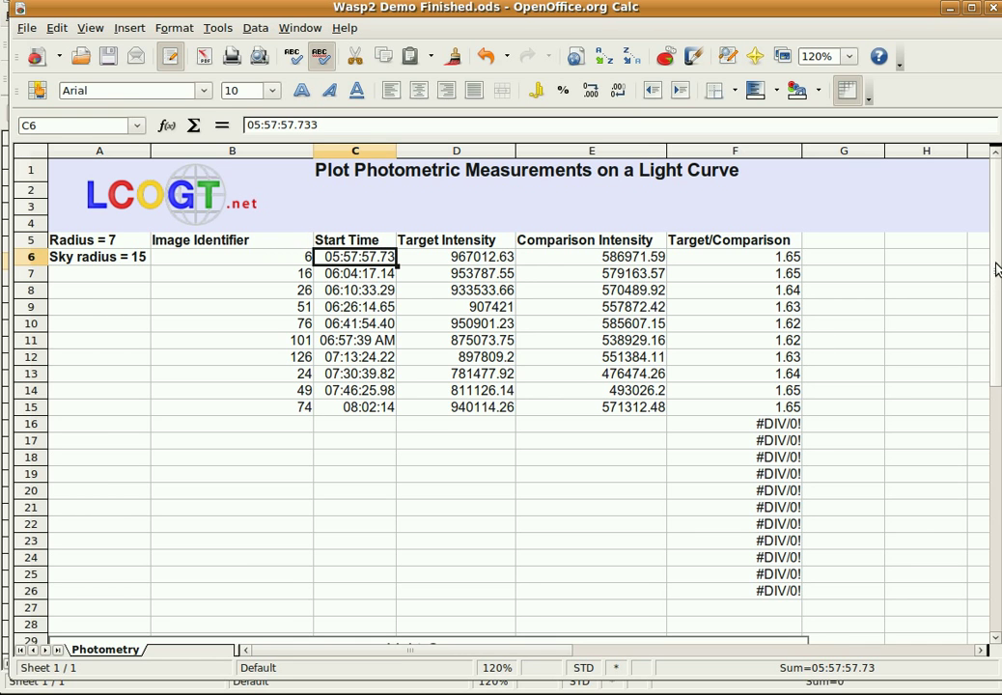
{"action": "left_click_drag", "start_coordinate": [992, 281], "coordinate": [994, 417]}
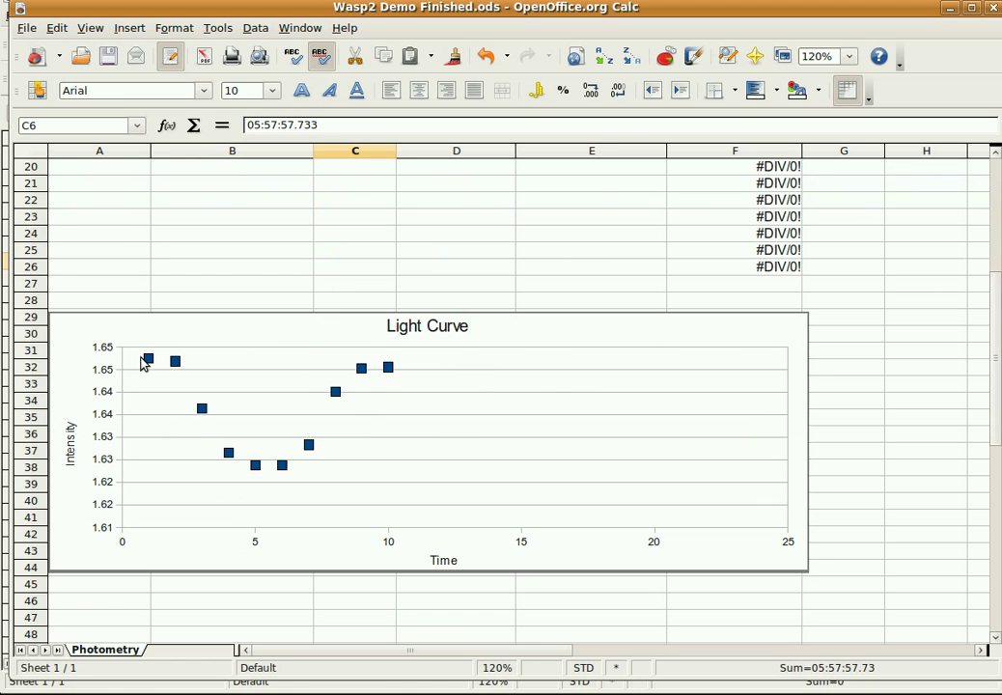